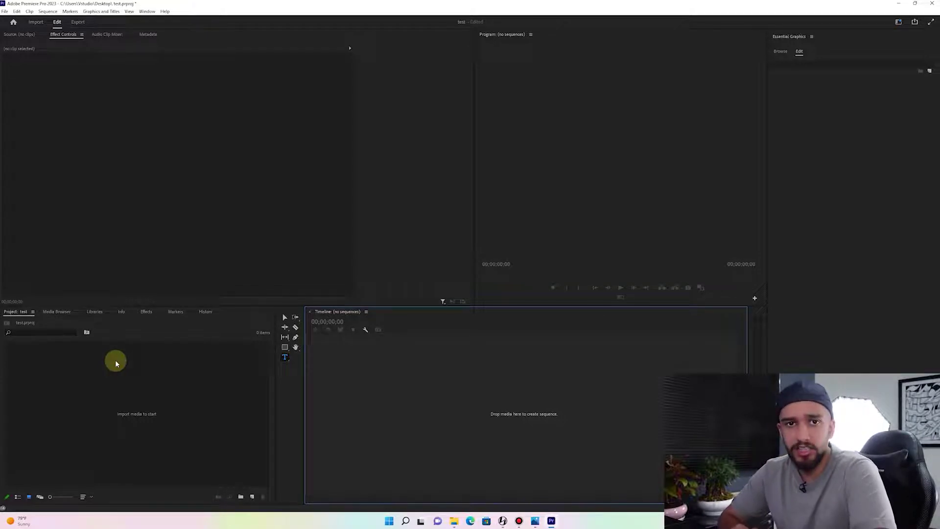
# Create a new sequence with the default settings
pyautogui.click(4, 12)
pyautogui.moveTo(29, 20)
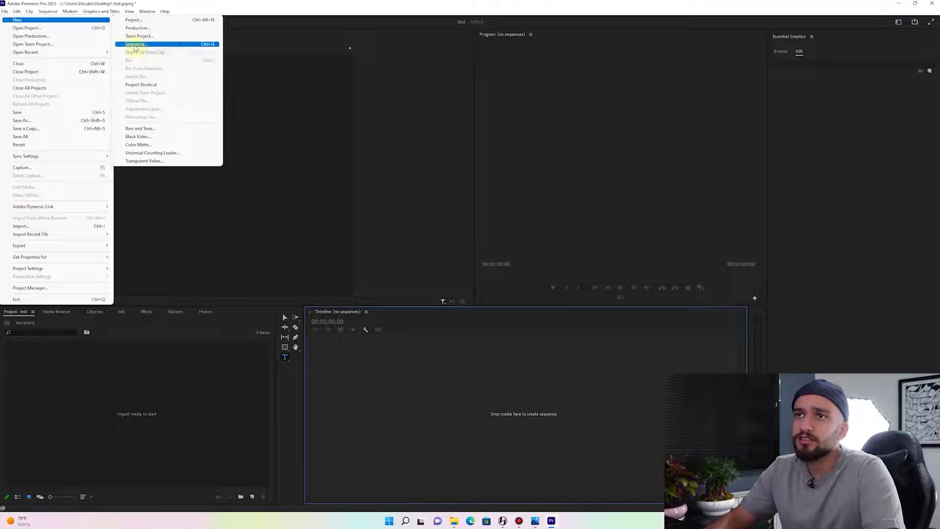
pyautogui.click(136, 45)
pyautogui.click(531, 385)
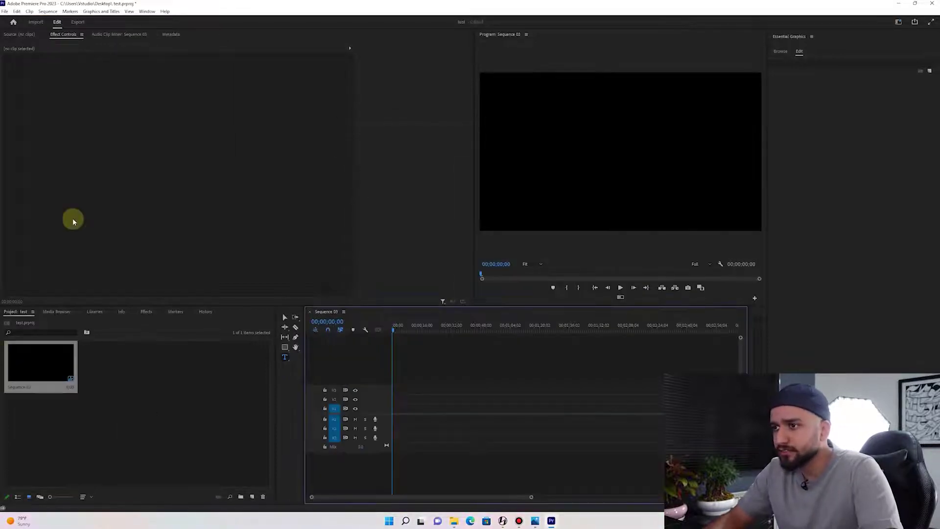
# Add a white 'Premiere' title in the Program monitor and lengthen its clip to about 33 seconds
pyautogui.click(285, 347)
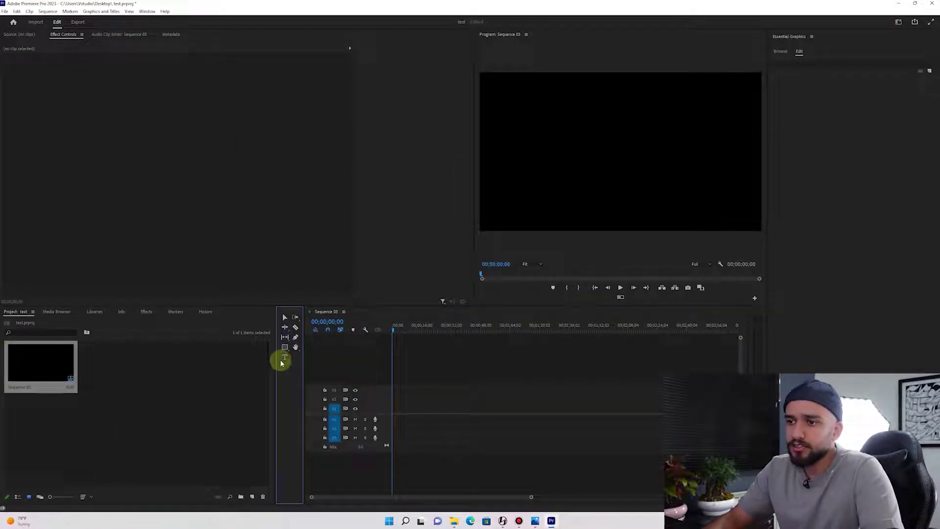
pyautogui.moveTo(516, 115)
pyautogui.mouseDown()
pyautogui.moveTo(733, 179)
pyautogui.moveTo(737, 189)
pyautogui.mouseUp()
pyautogui.press('BackSpace')
pyautogui.write('Premier')
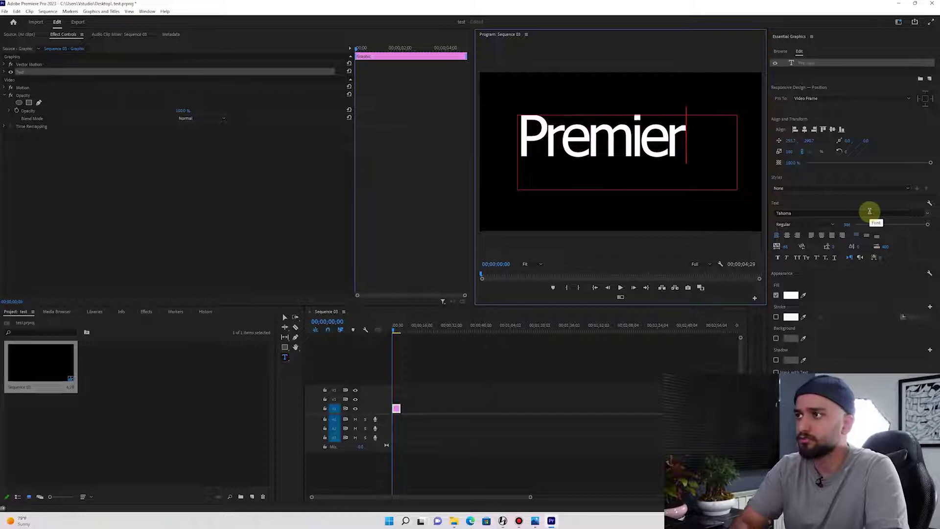
pyautogui.write('e')
pyautogui.hotkey('ctrl', 'a')
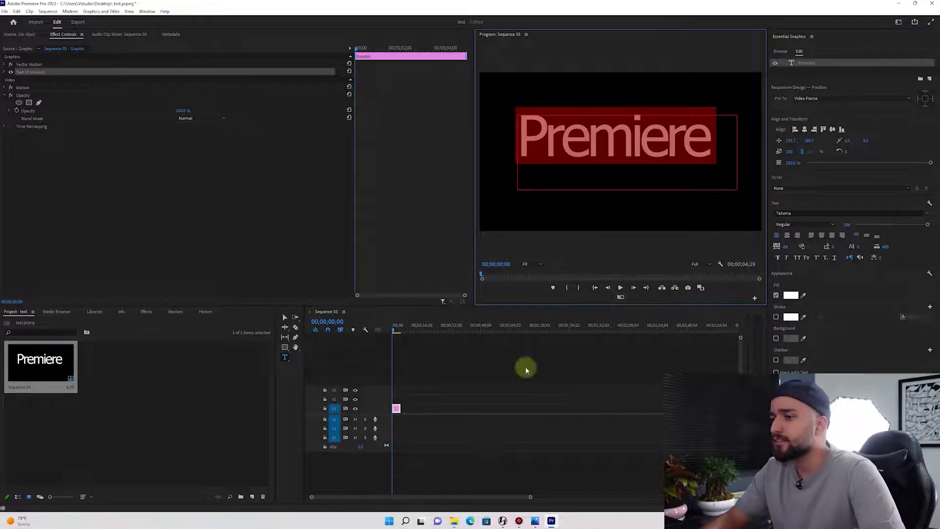
pyautogui.moveTo(400, 409); pyautogui.dragTo(452, 409)
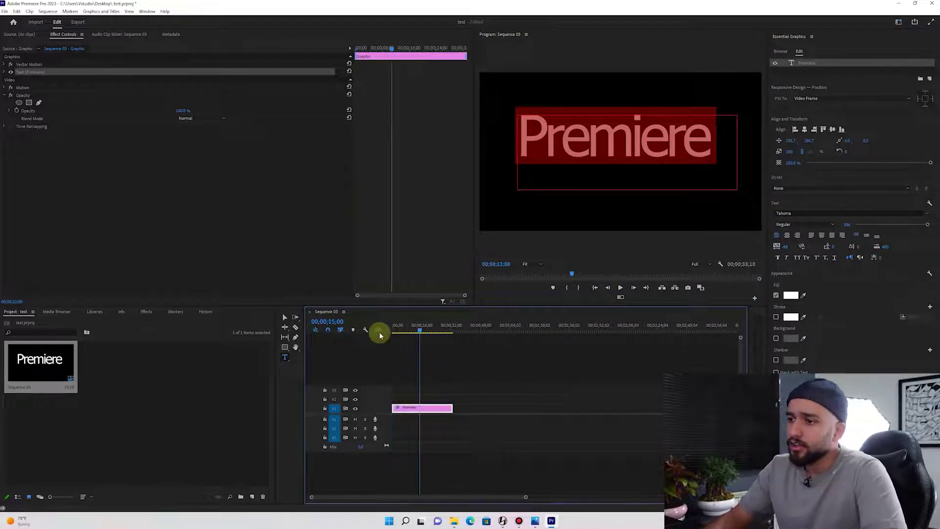
pyautogui.click(435, 398)
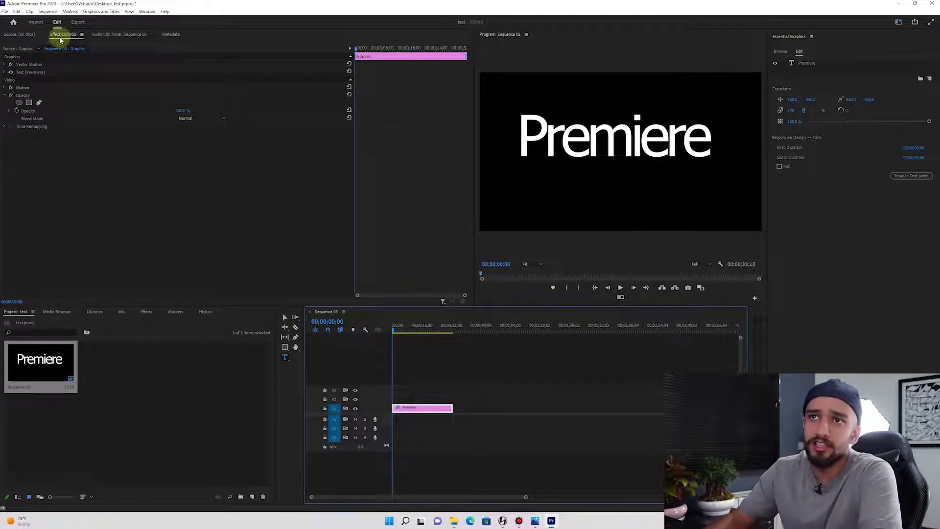
# Expand the Premiere text layer in Effect Controls to show its Source Text and Appearance settings
pyautogui.click(4, 72)
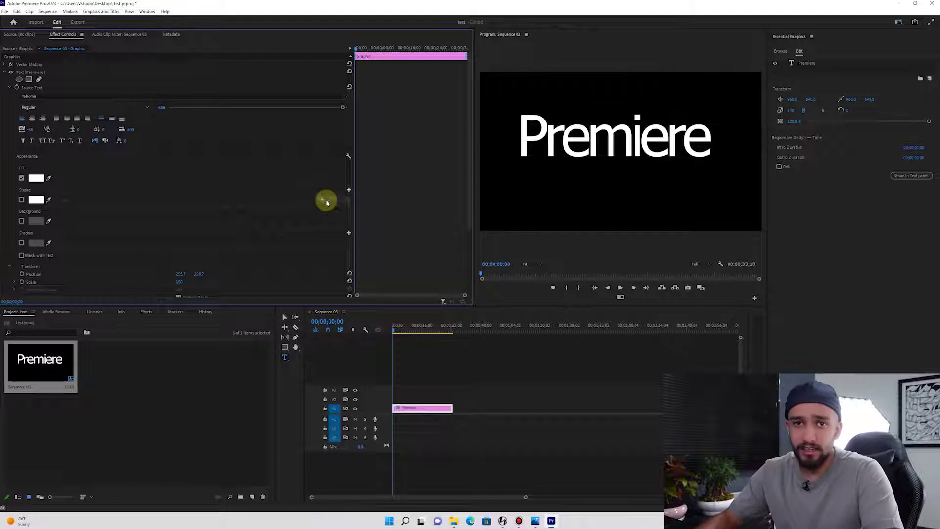
# Enable a pure red stroke on the title and widen it to 18
pyautogui.click(21, 201)
pyautogui.click(36, 200)
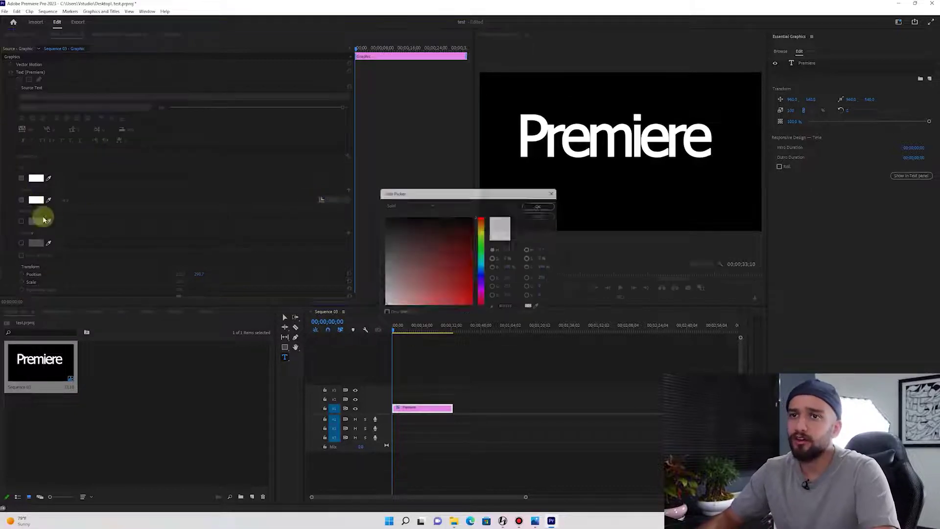
pyautogui.moveTo(414, 286); pyautogui.dragTo(533, 342)
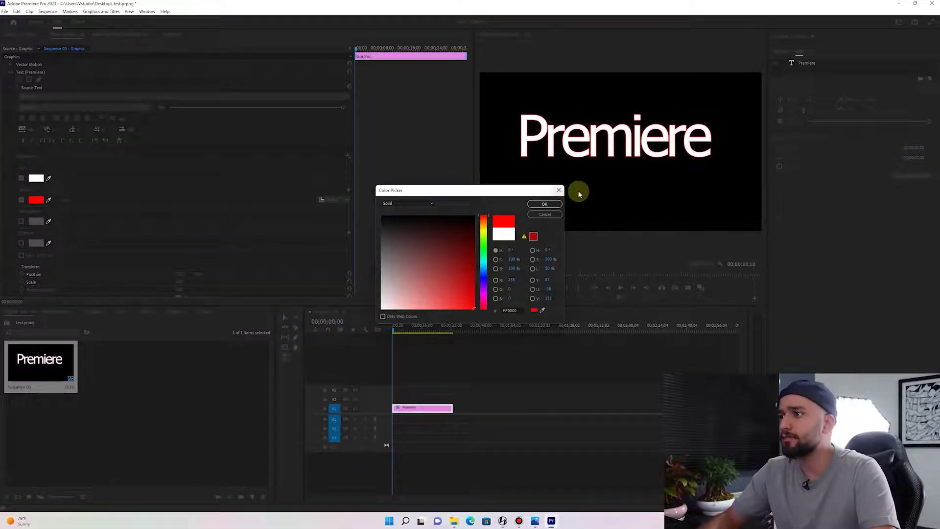
pyautogui.click(542, 206)
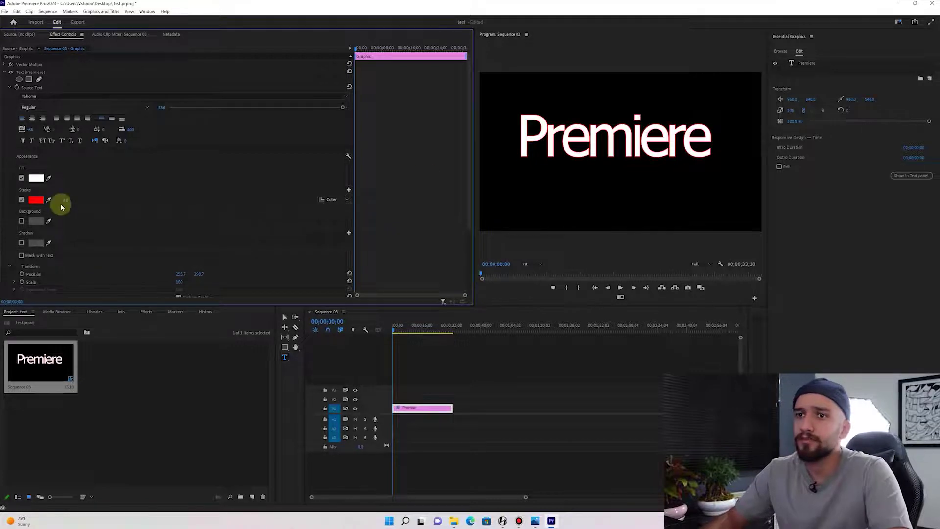
pyautogui.moveTo(65, 200); pyautogui.dragTo(79, 200)
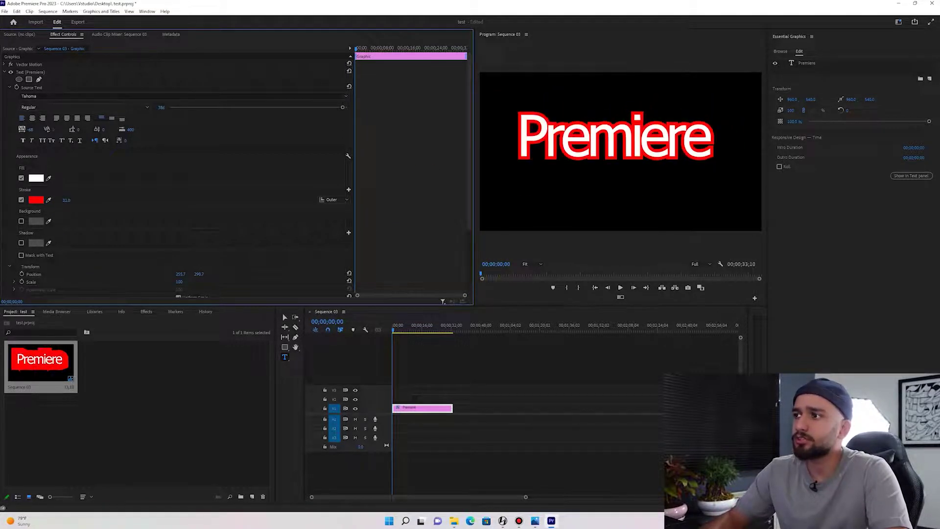
# Set the red stroke's alignment to Center and add a second stroke
pyautogui.click(328, 201)
pyautogui.click(332, 211)
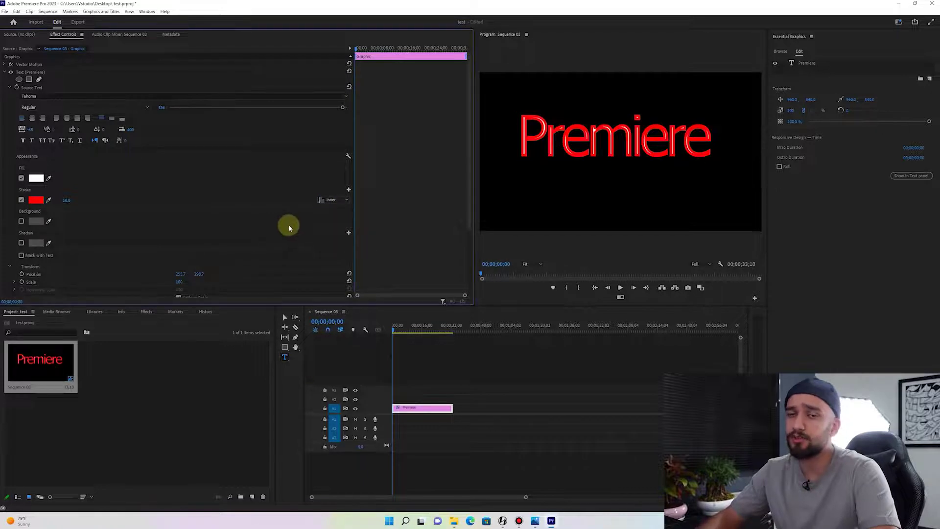
pyautogui.click(332, 200)
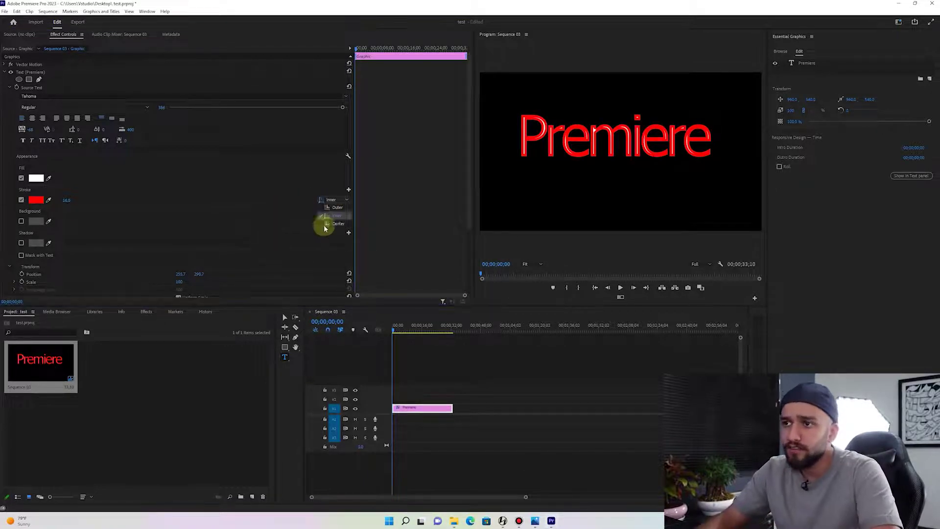
pyautogui.click(327, 224)
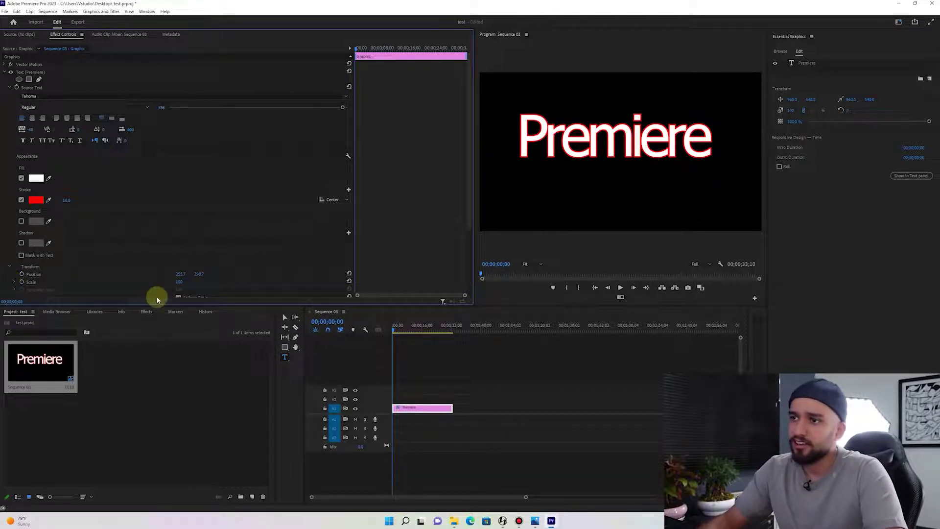
pyautogui.click(327, 201)
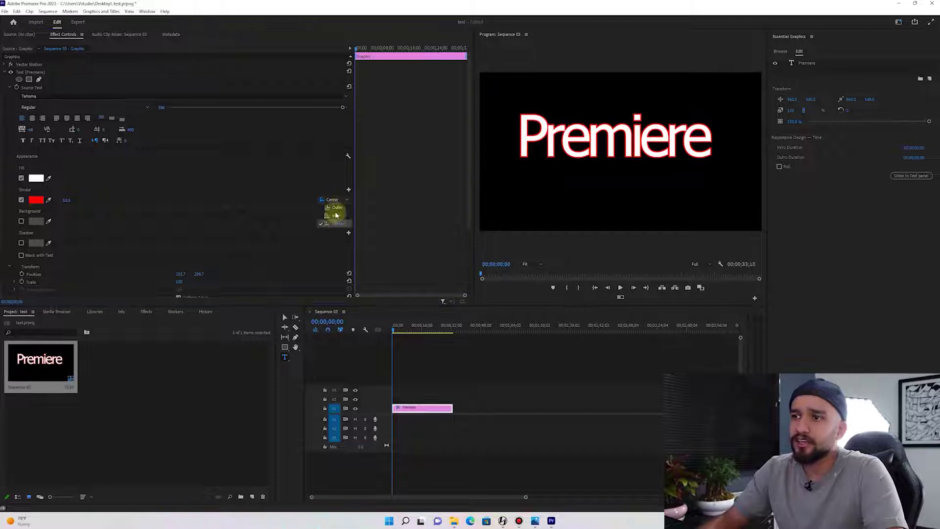
pyautogui.click(275, 208)
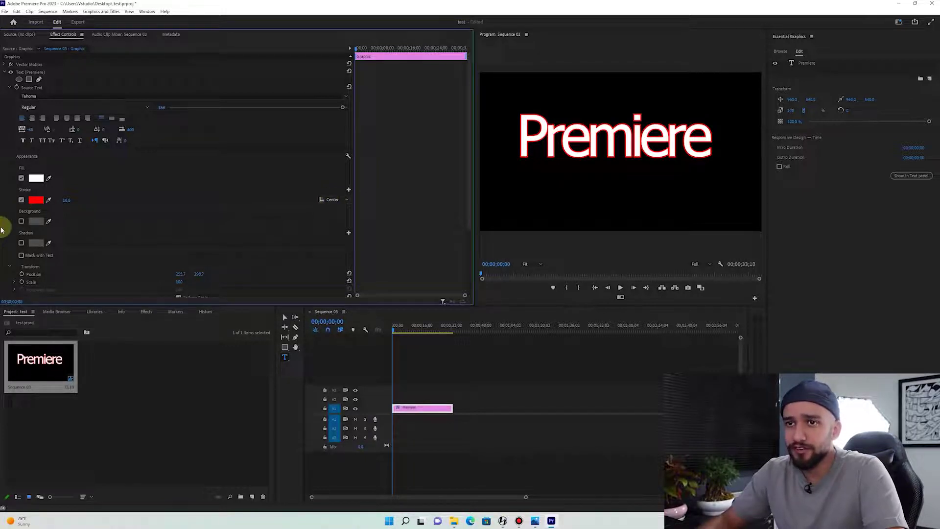
pyautogui.click(341, 198)
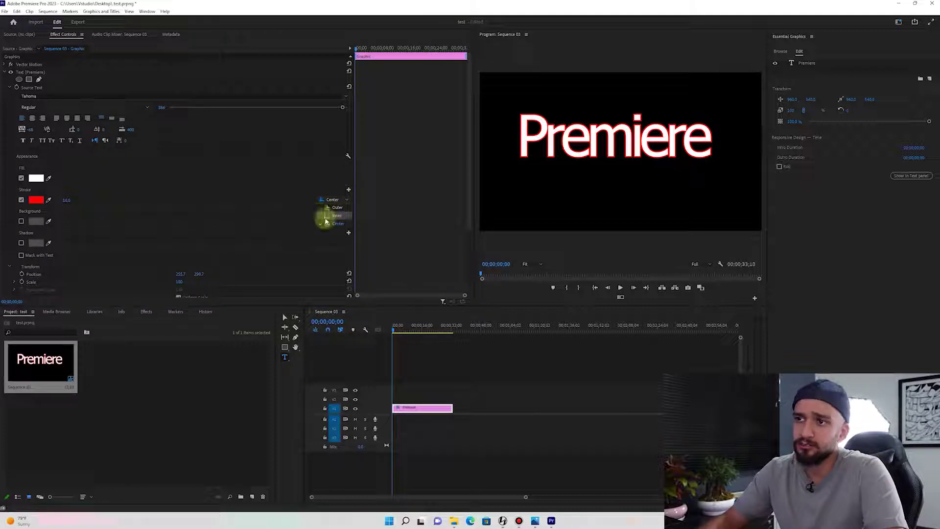
pyautogui.click(343, 224)
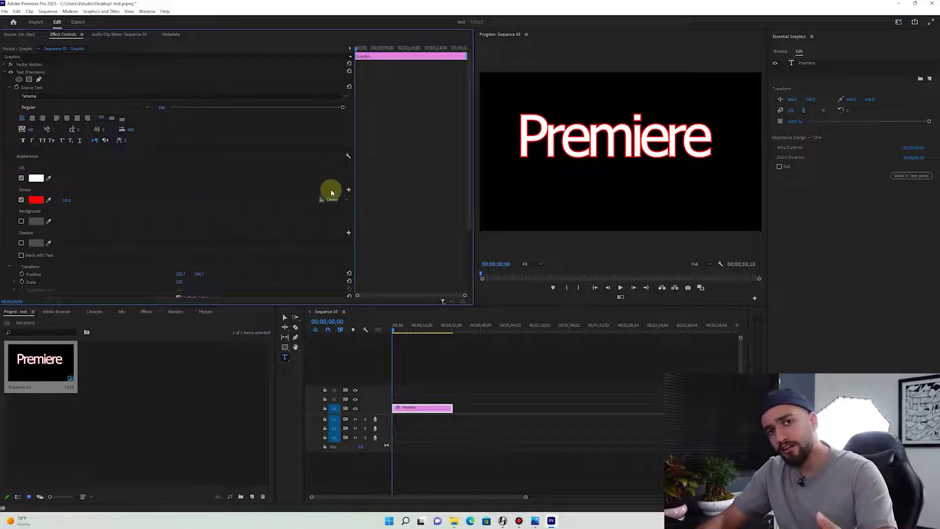
pyautogui.click(349, 191)
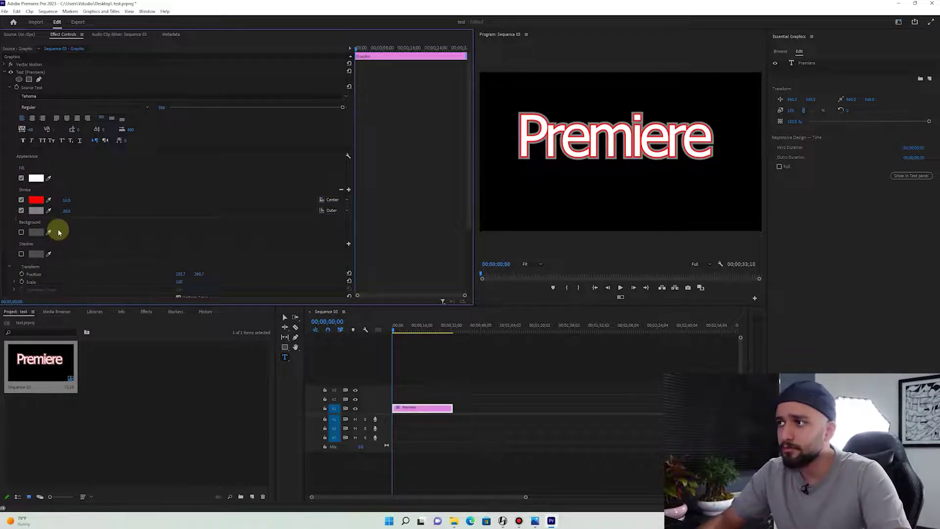
# Make the second stroke pure yellow, centred on the letter edges, with width 35.5
pyautogui.click(36, 211)
pyautogui.moveTo(480, 283); pyautogui.dragTo(487, 228)
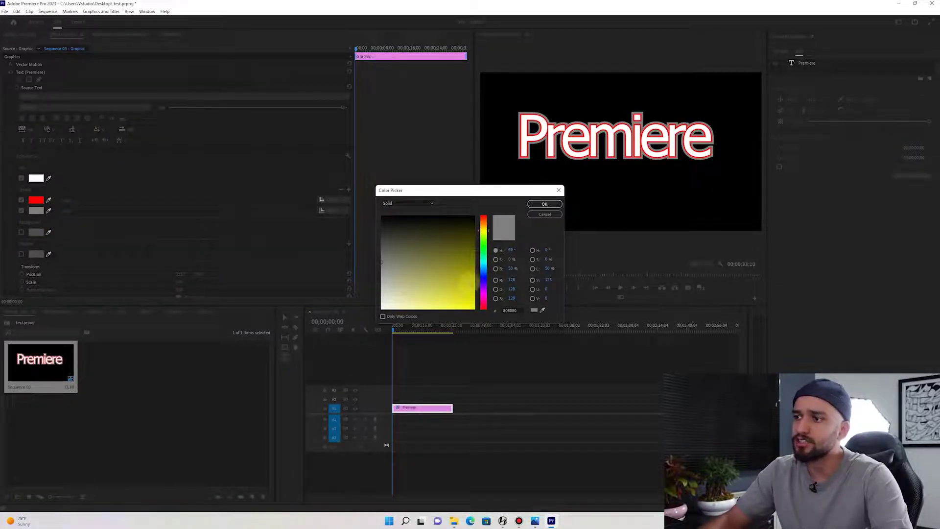
pyautogui.click(473, 217)
pyautogui.click(545, 204)
pyautogui.click(337, 214)
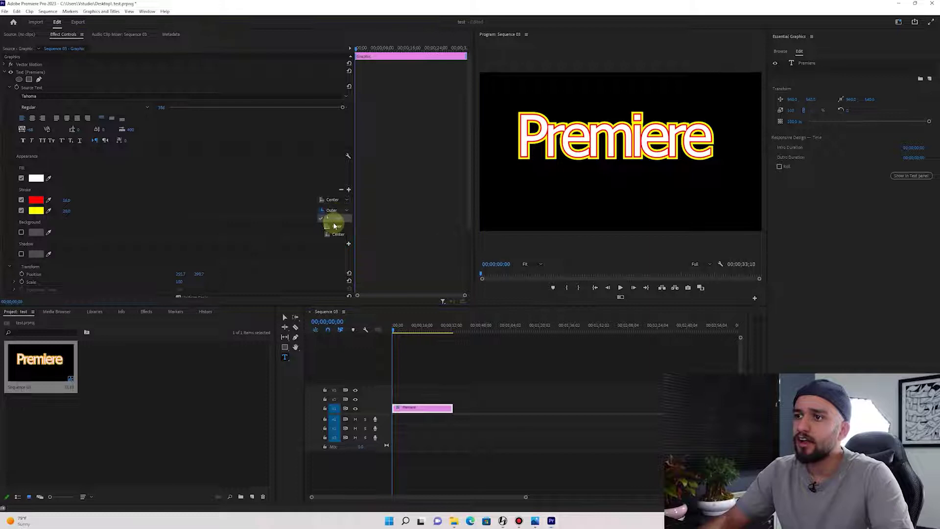
pyautogui.click(338, 211)
pyautogui.click(335, 227)
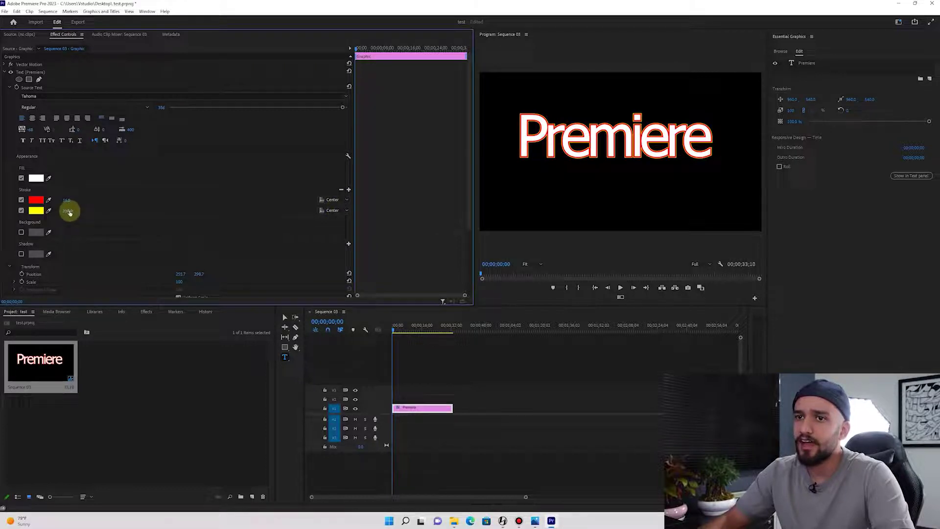
pyautogui.moveTo(66, 210); pyautogui.dragTo(65, 211)
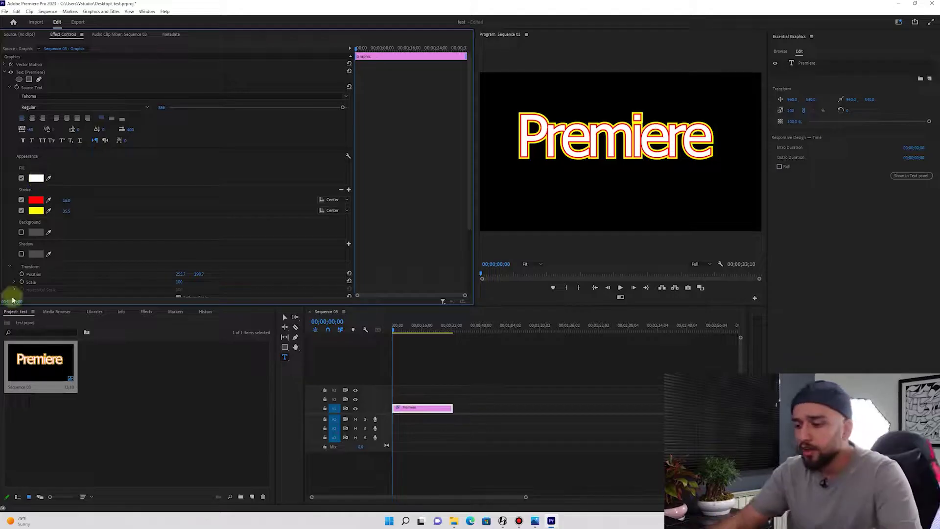
# Reduce the Premiere text layer's font size from 386 to 339
pyautogui.click(412, 411)
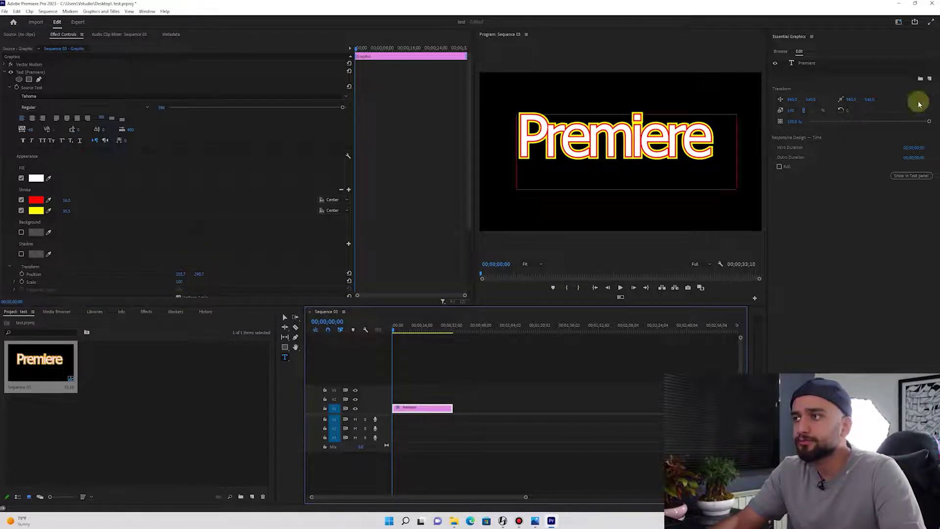
pyautogui.click(804, 64)
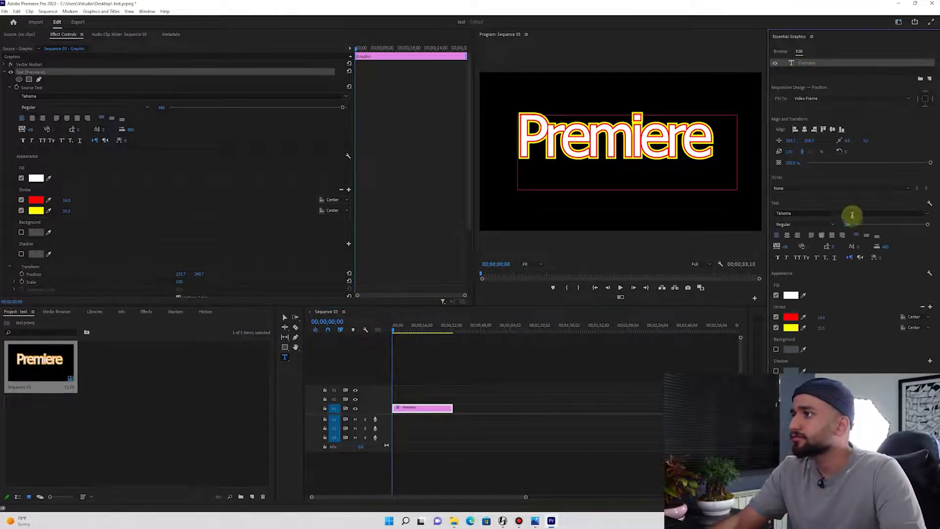
pyautogui.moveTo(916, 229); pyautogui.dragTo(900, 225)
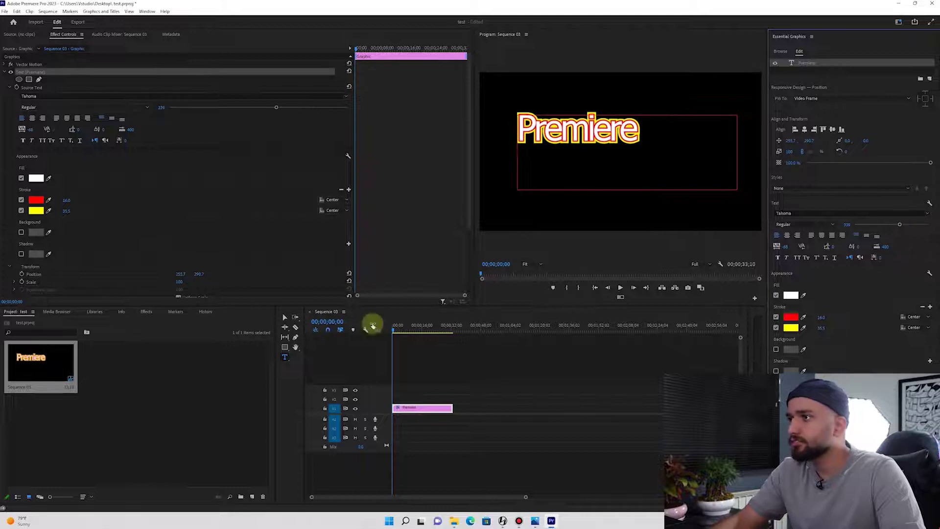
# Duplicate the title clip later in the sequence, undo it, and move past the clip's end
pyautogui.click(433, 418)
pyautogui.moveTo(425, 408); pyautogui.dragTo(501, 408)
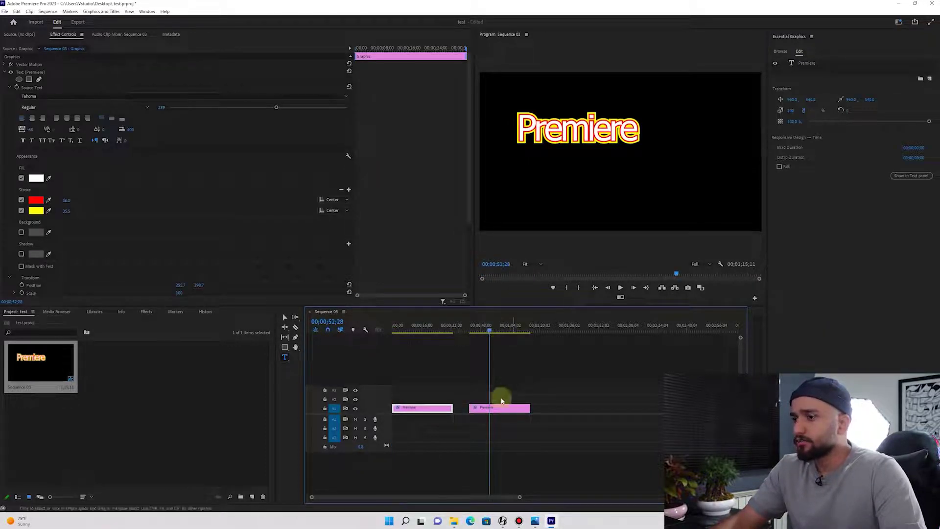
pyautogui.hotkey('ctrl', 'z')
pyautogui.moveTo(438, 327); pyautogui.dragTo(452, 330)
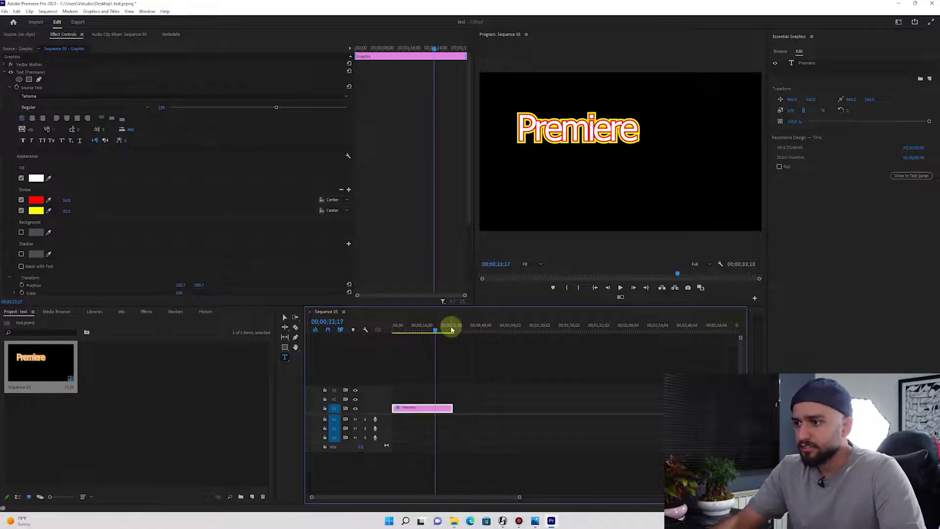
pyautogui.click(473, 329)
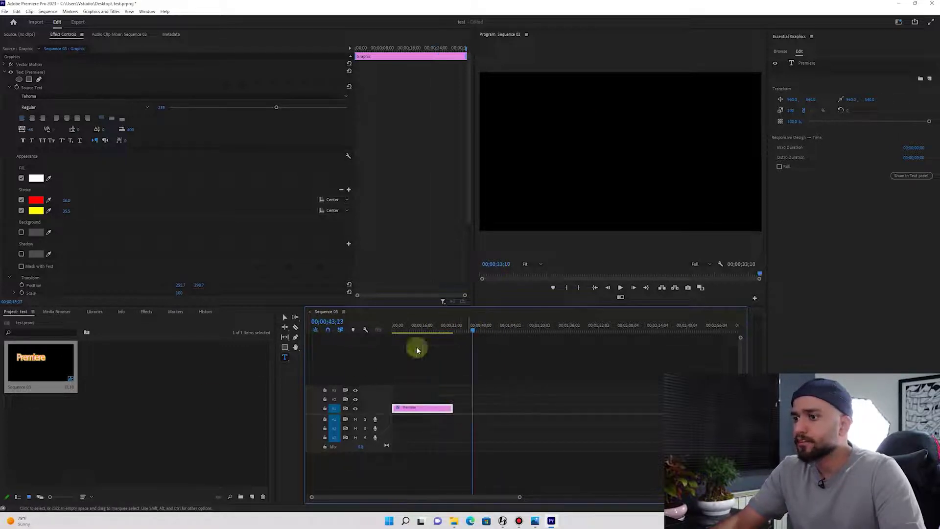
# Draw a text box and type the title 'Adobe'
pyautogui.click(285, 358)
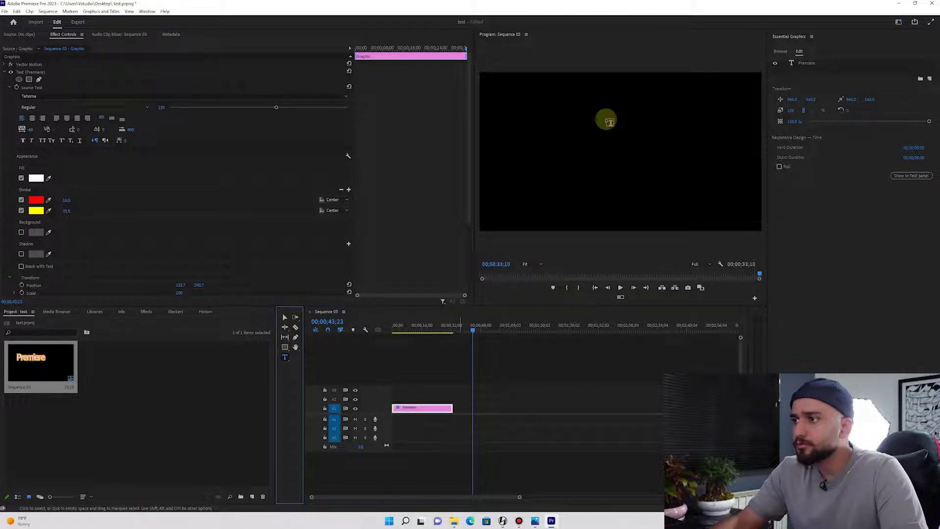
pyautogui.moveTo(539, 133); pyautogui.dragTo(688, 168)
pyautogui.write('A')
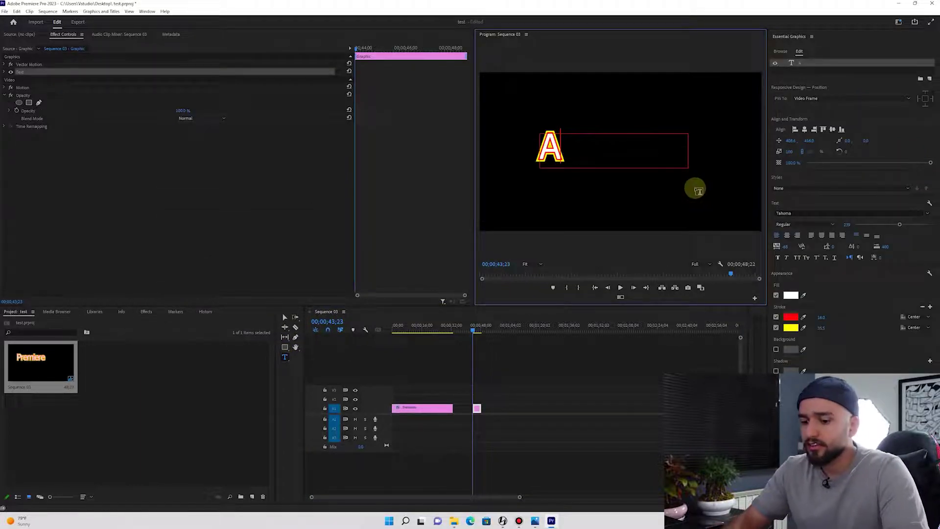
pyautogui.write('dobe')
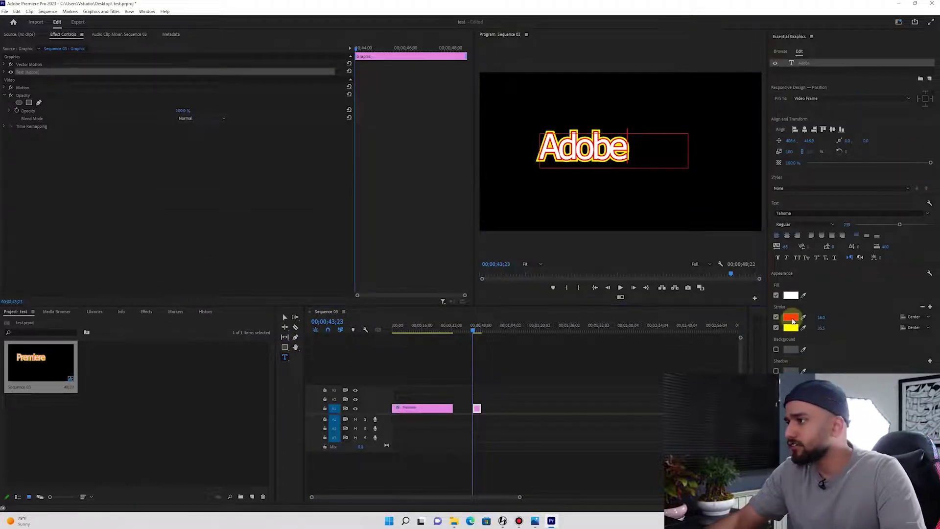
# Try a blue inner stroke, then undo it and zoom the timeline in on the clips
pyautogui.click(792, 318)
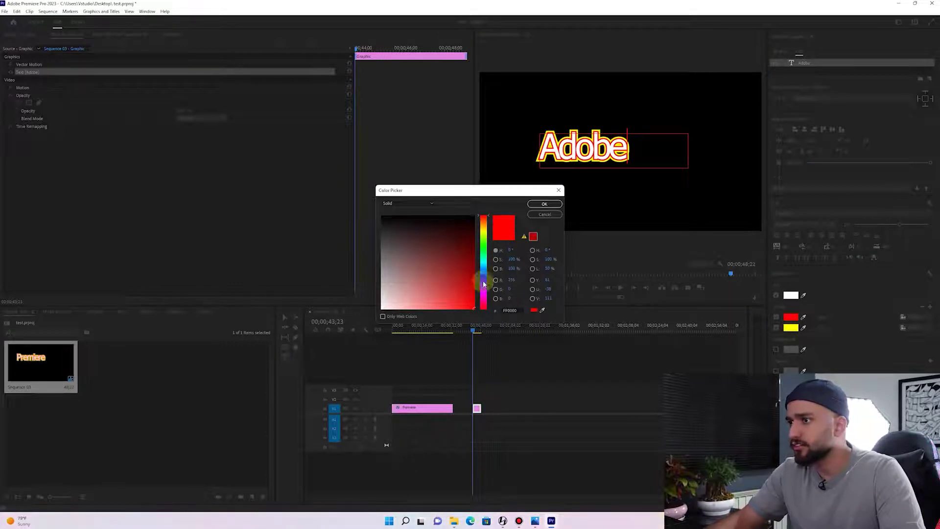
pyautogui.moveTo(483, 284); pyautogui.dragTo(483, 275)
pyautogui.click(543, 205)
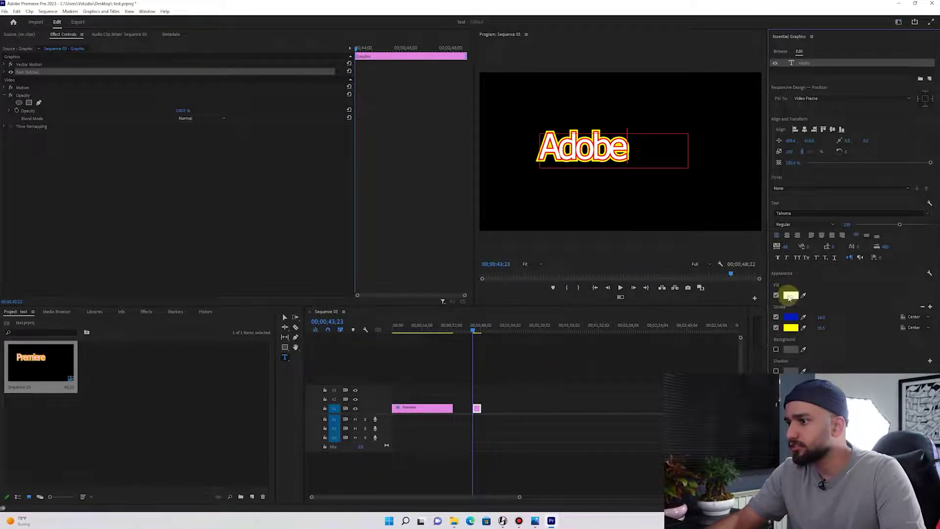
pyautogui.click(482, 323)
pyautogui.press('=')
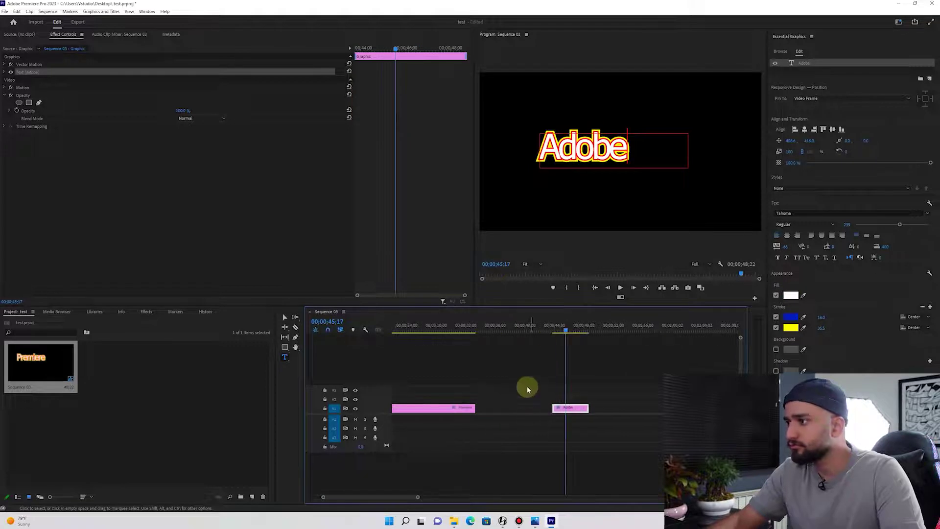
pyautogui.hotkey('ctrl', 'a')
# Give the Adobe title a blue fill and a near-white inner stroke
pyautogui.click(791, 295)
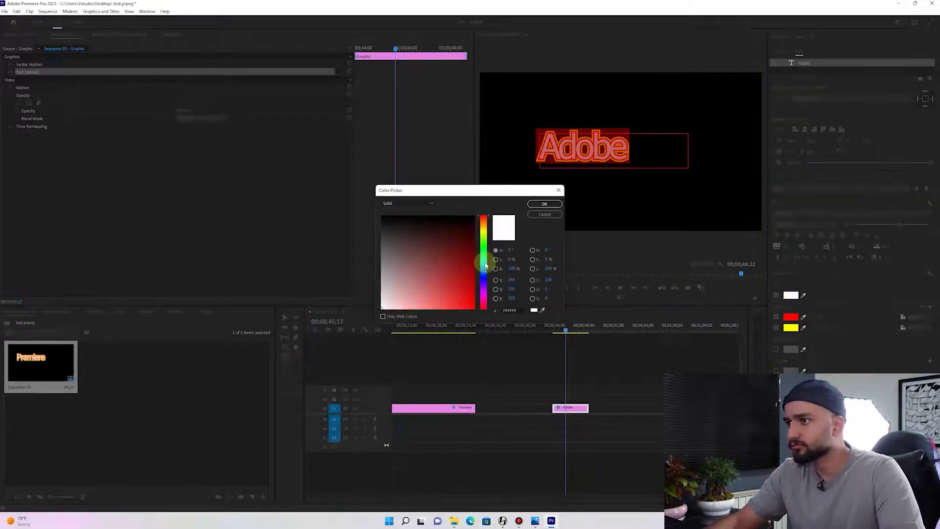
pyautogui.click(484, 277)
pyautogui.click(447, 273)
pyautogui.click(544, 204)
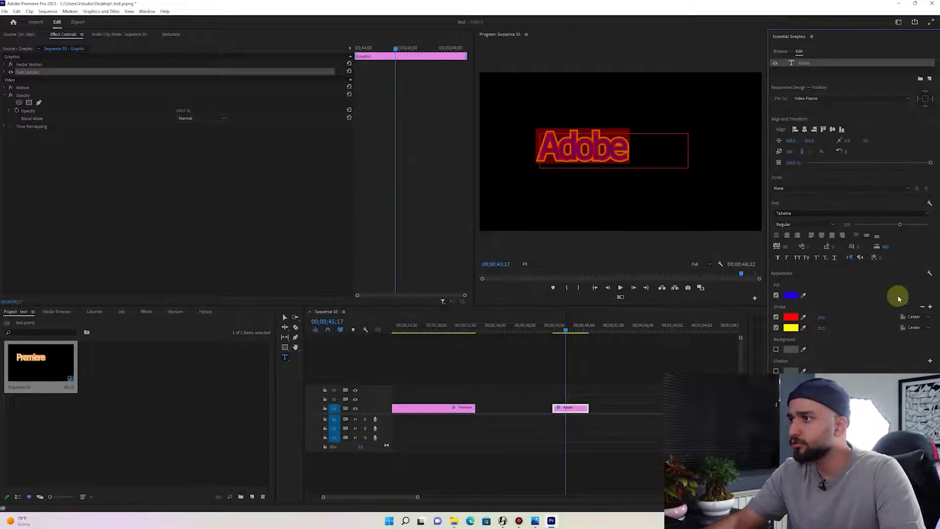
pyautogui.click(791, 317)
pyautogui.moveTo(418, 289); pyautogui.dragTo(339, 310)
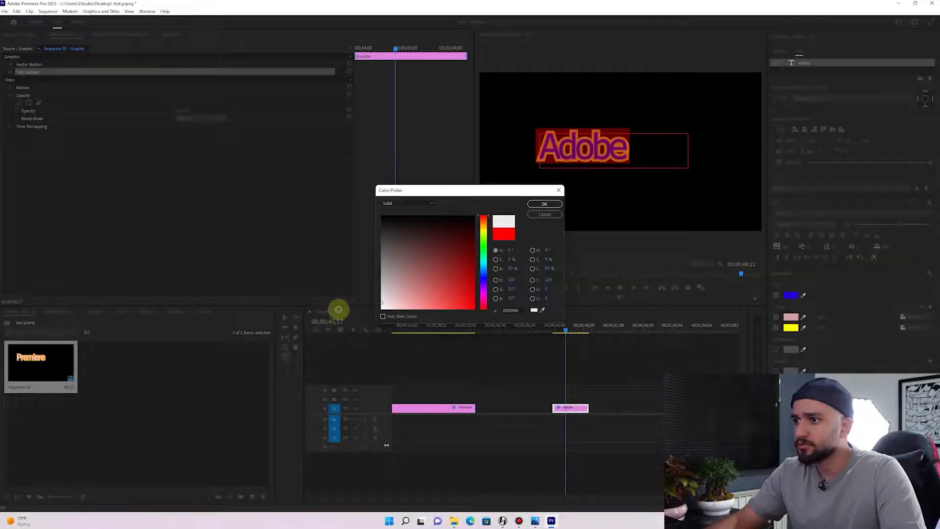
pyautogui.click(544, 206)
pyautogui.click(630, 409)
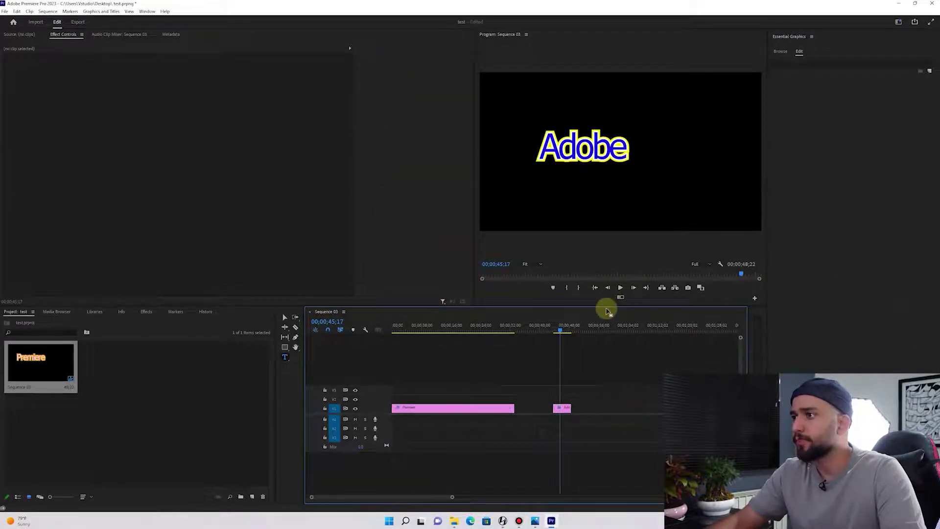
pyautogui.click(606, 332)
# Add a third title showing a person's first name with a yellow-green fill
pyautogui.click(539, 139)
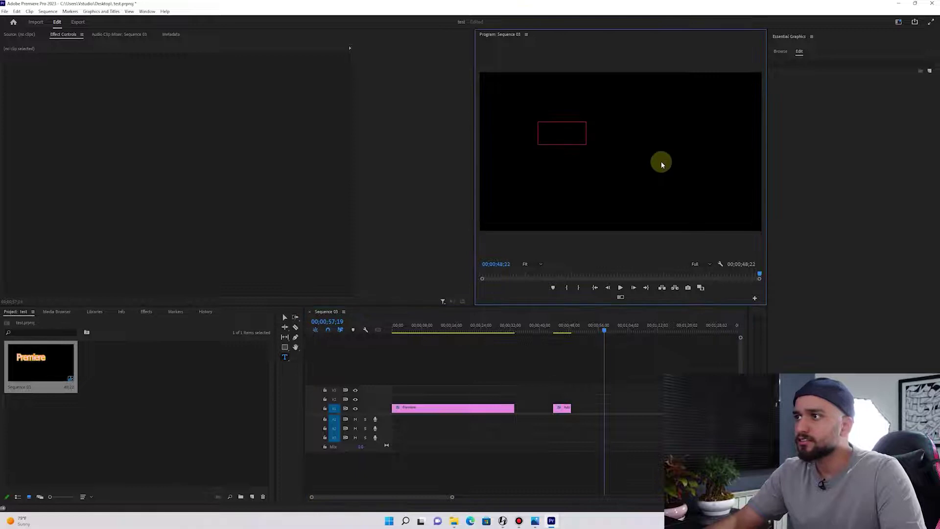
pyautogui.moveTo(734, 184); pyautogui.dragTo(735, 178)
pyautogui.write('d')
pyautogui.press('BackSpace')
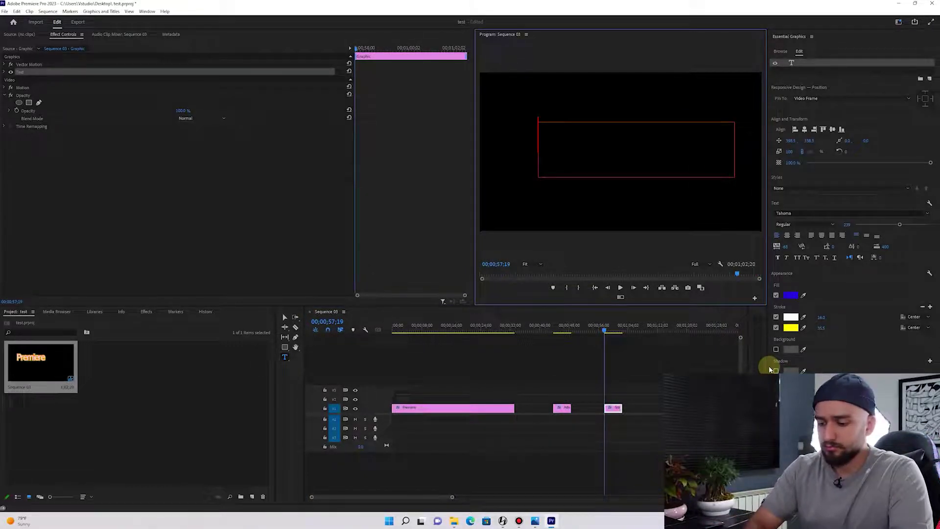
pyautogui.write('Moha')
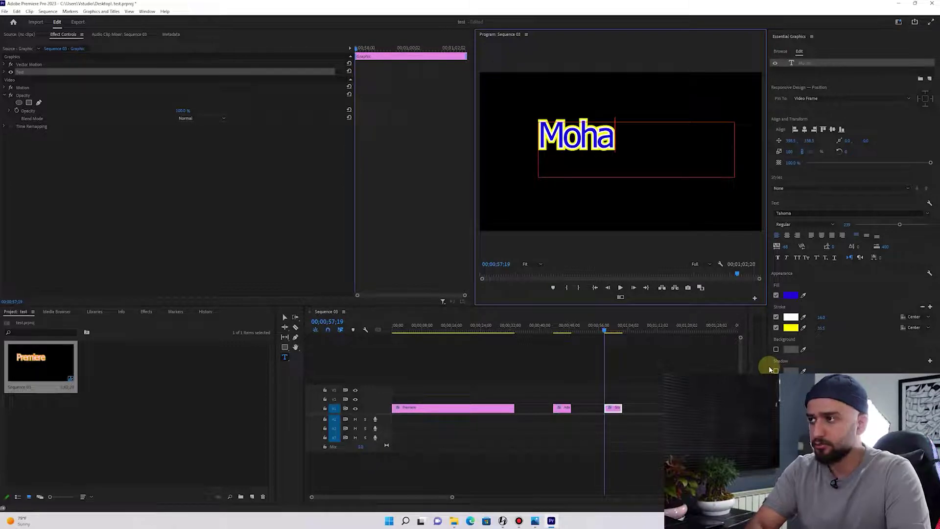
pyautogui.write('mad')
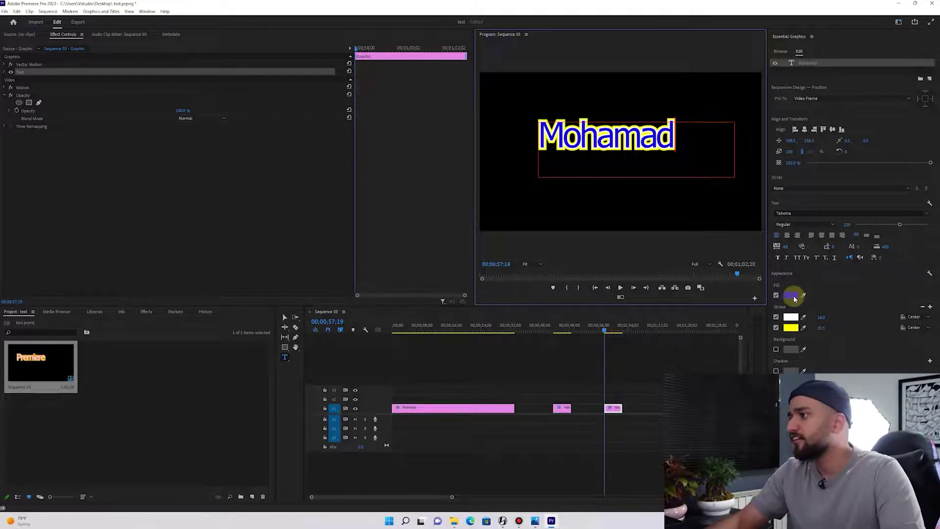
pyautogui.click(793, 294)
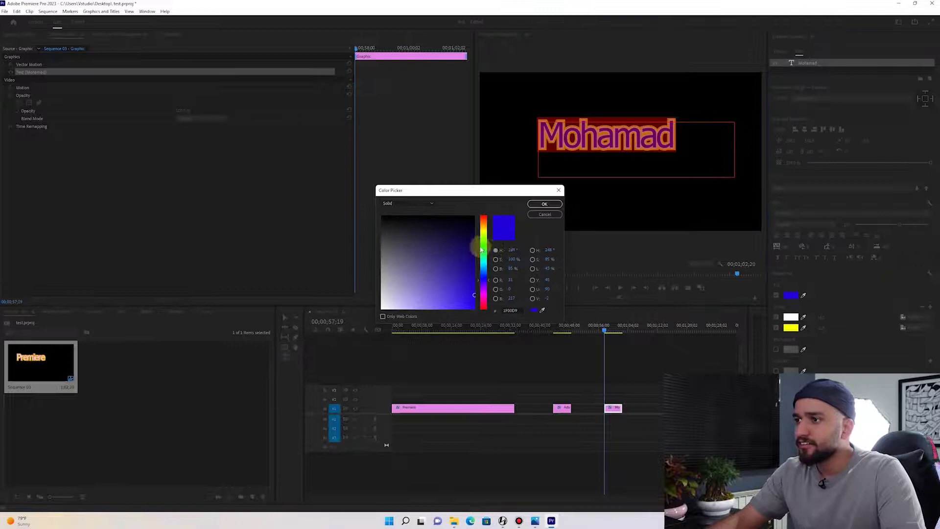
pyautogui.moveTo(483, 250); pyautogui.dragTo(484, 238)
pyautogui.click(543, 206)
# Scrub back through the titles and marquee-select all three title clips
pyautogui.click(651, 384)
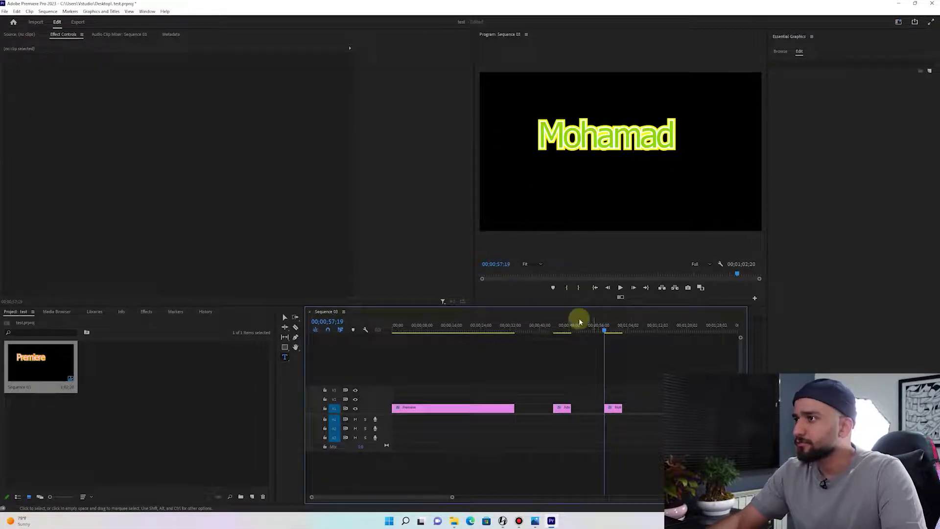
pyautogui.click(566, 327)
pyautogui.moveTo(566, 328); pyautogui.dragTo(614, 360)
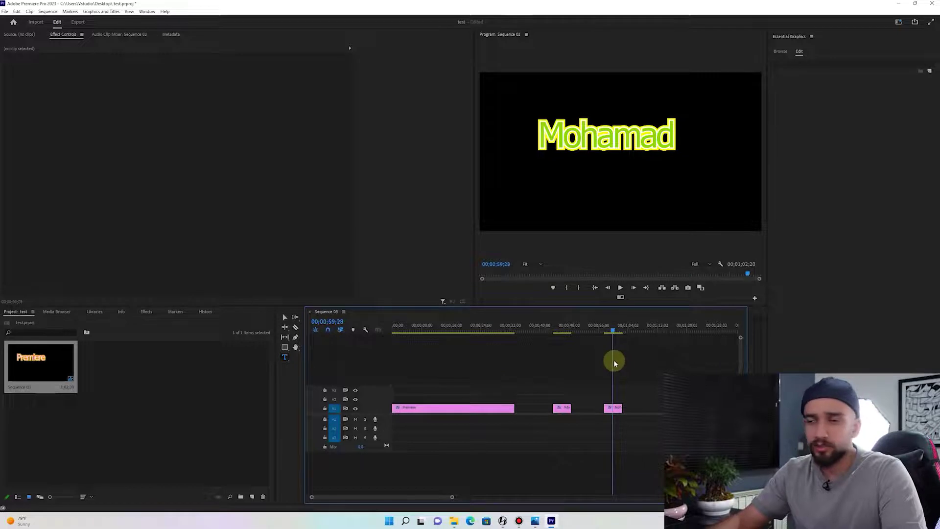
pyautogui.moveTo(662, 394); pyautogui.dragTo(444, 458)
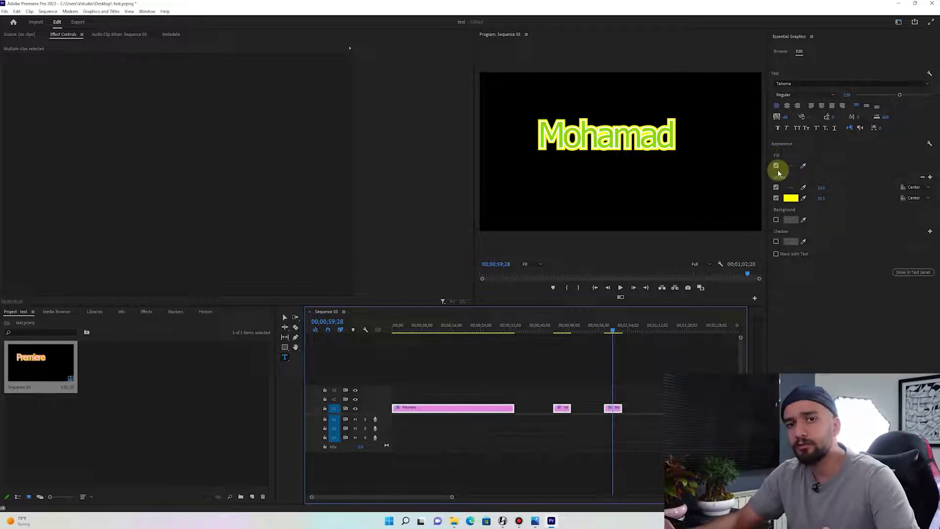
# In Essential Graphics, set the shared fill to white, first stroke red and second stroke blue
pyautogui.click(789, 166)
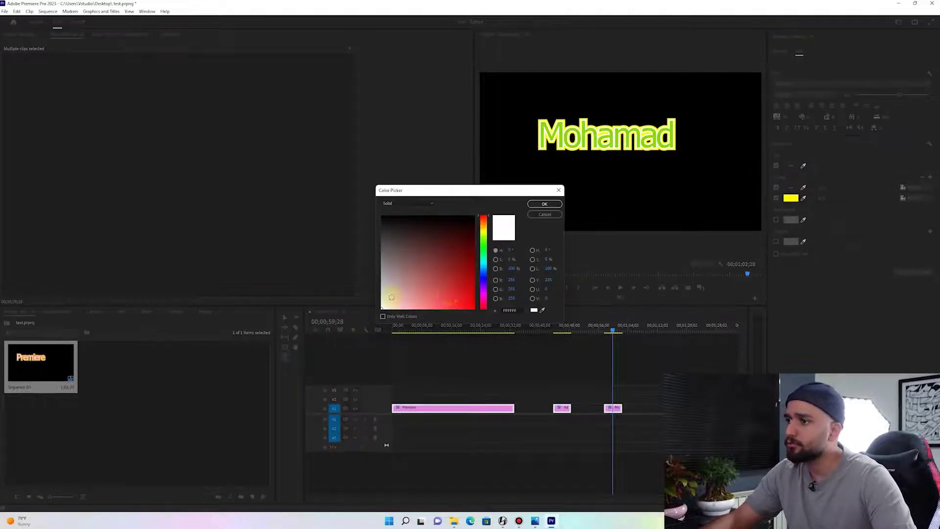
pyautogui.moveTo(353, 341); pyautogui.dragTo(377, 211)
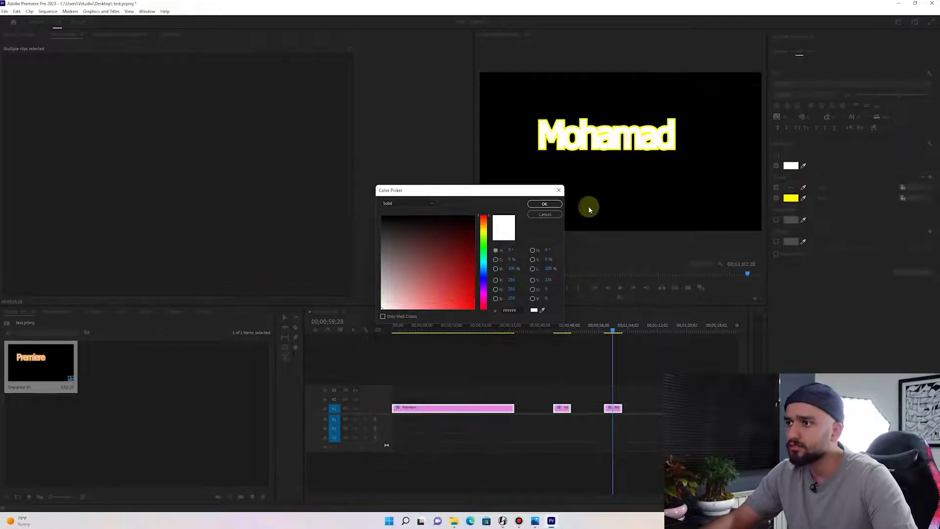
pyautogui.click(544, 203)
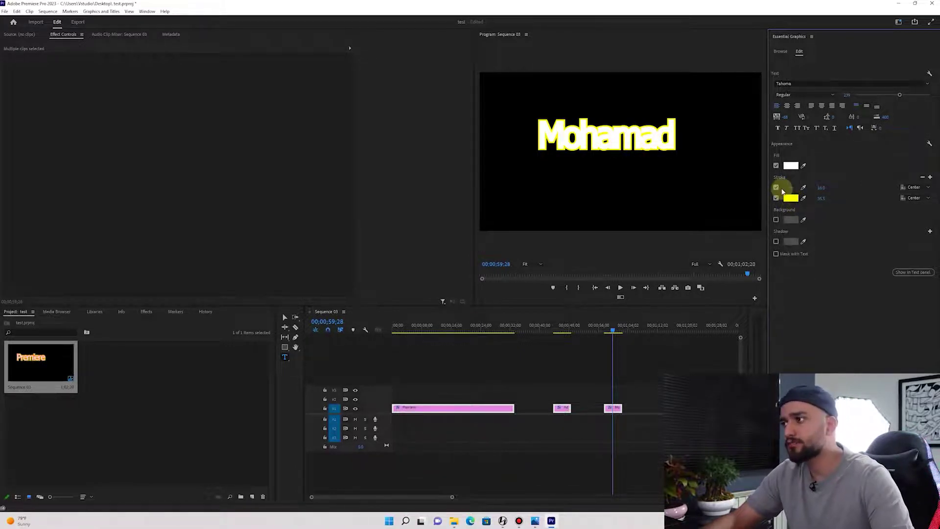
pyautogui.click(796, 189)
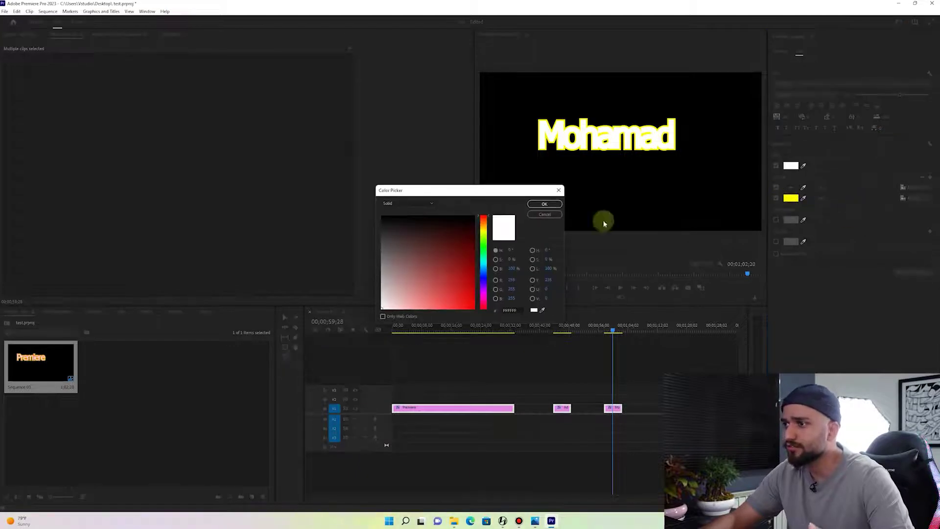
pyautogui.moveTo(359, 335); pyautogui.dragTo(607, 319)
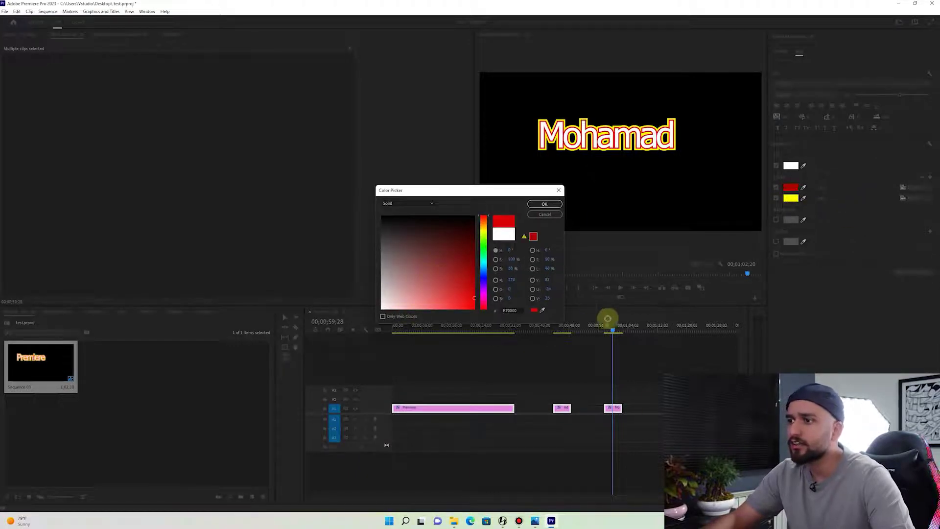
pyautogui.click(545, 205)
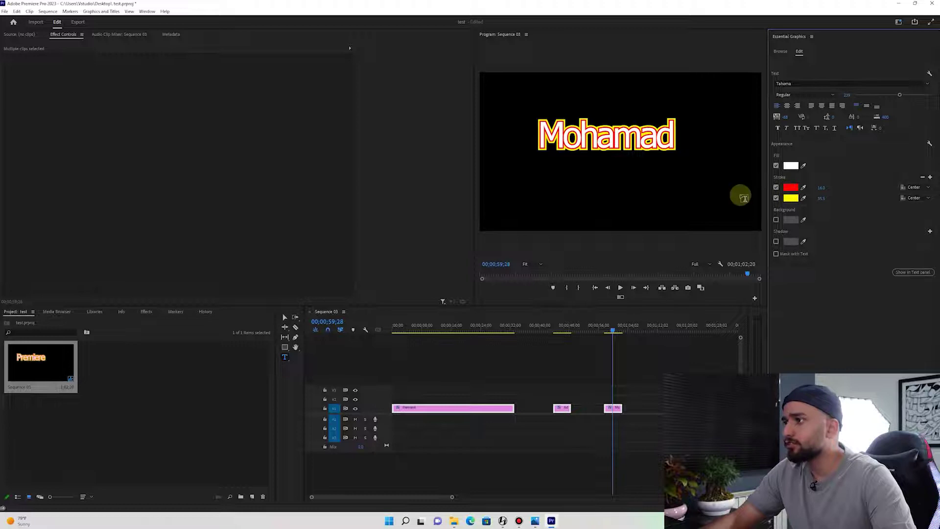
pyautogui.click(791, 198)
pyautogui.moveTo(484, 257); pyautogui.dragTo(490, 274)
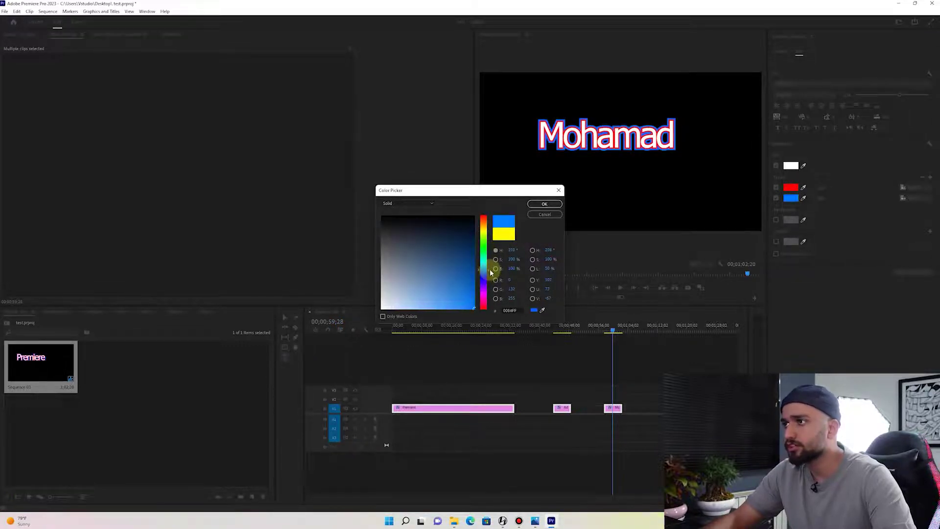
pyautogui.click(545, 205)
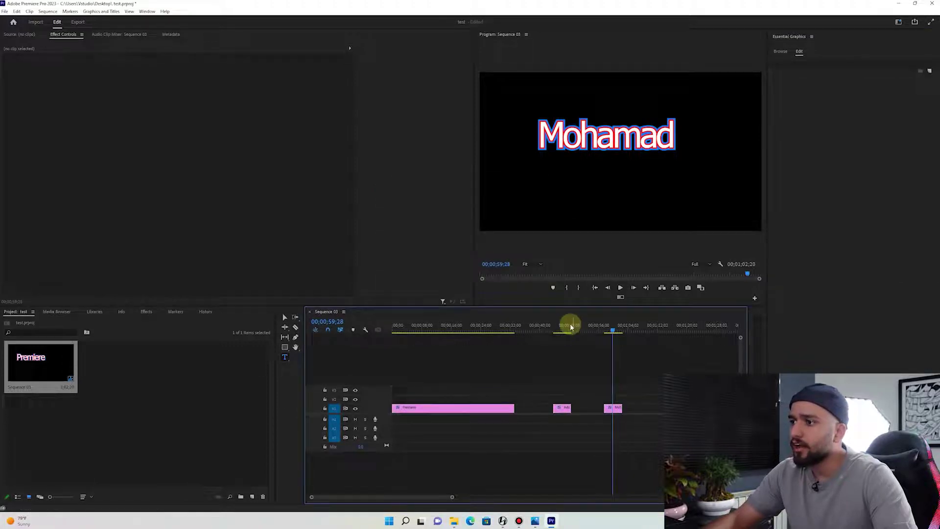
pyautogui.moveTo(569, 326); pyautogui.dragTo(422, 343)
pyautogui.moveTo(576, 367); pyautogui.dragTo(614, 373)
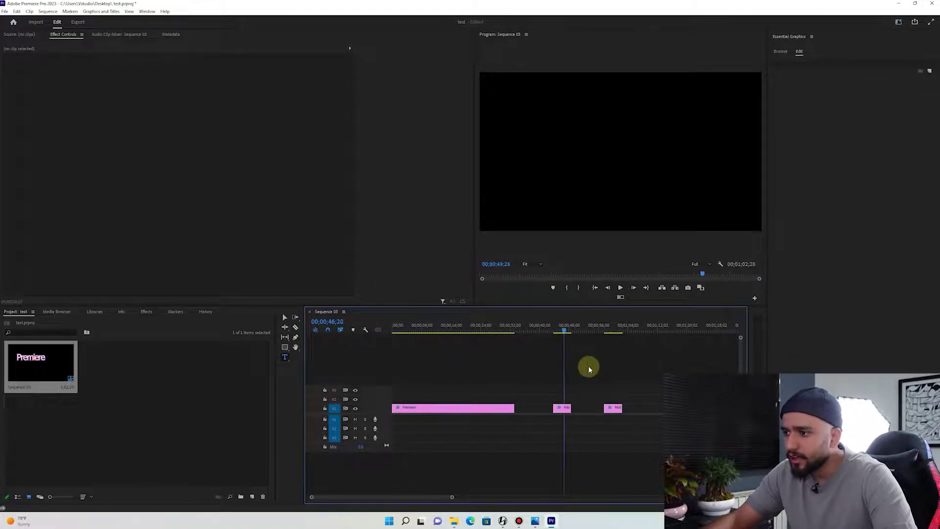
pyautogui.click(526, 377)
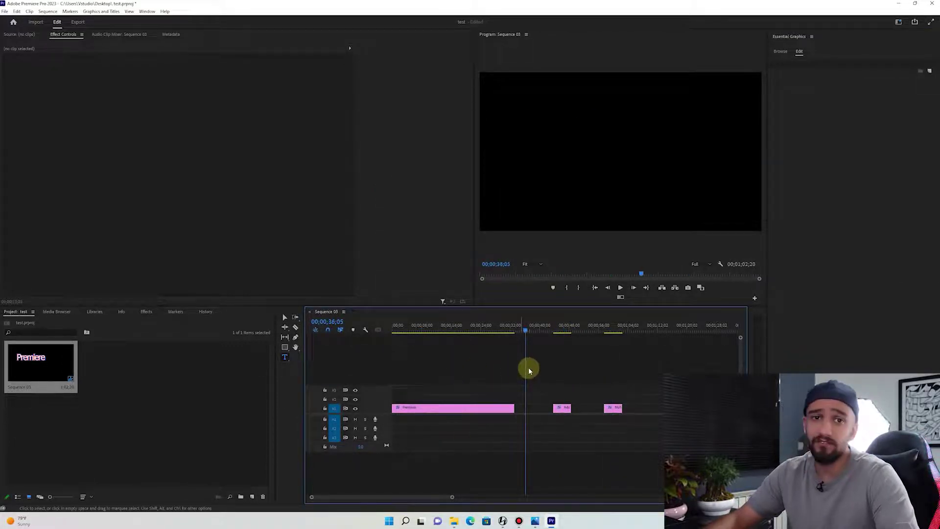
pyautogui.moveTo(645, 392); pyautogui.dragTo(391, 443)
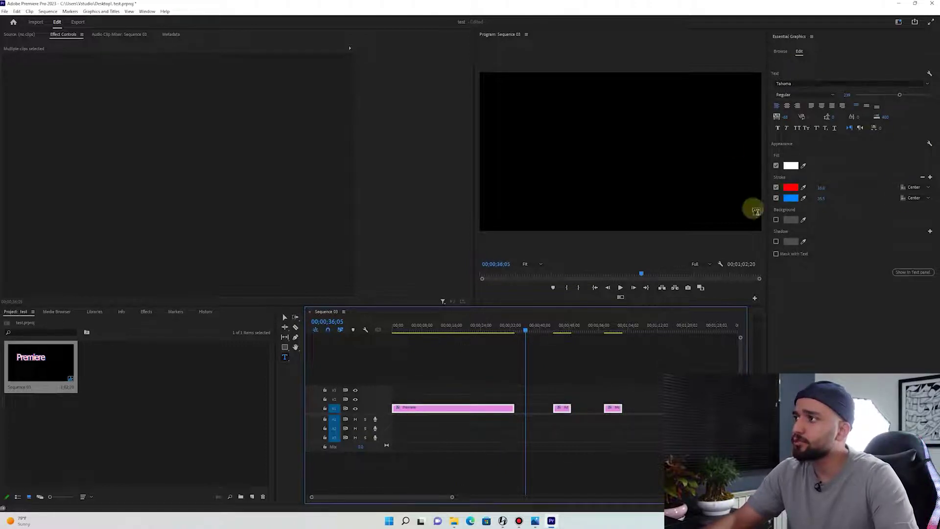
pyautogui.click(558, 331)
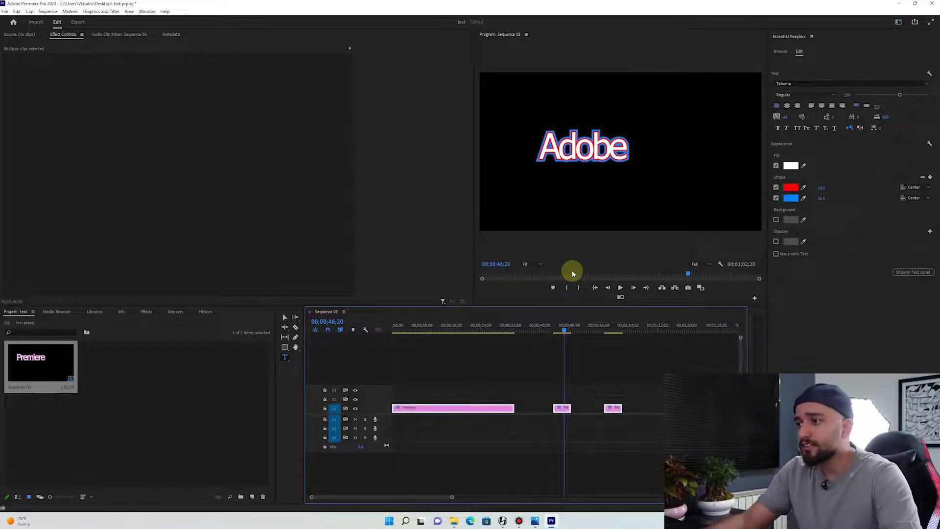
pyautogui.click(587, 381)
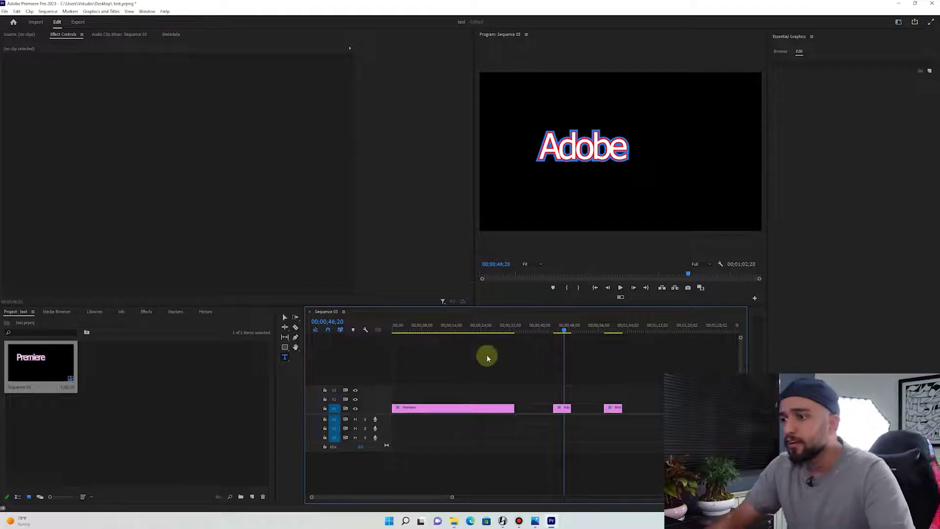
pyautogui.moveTo(441, 331); pyautogui.dragTo(415, 331)
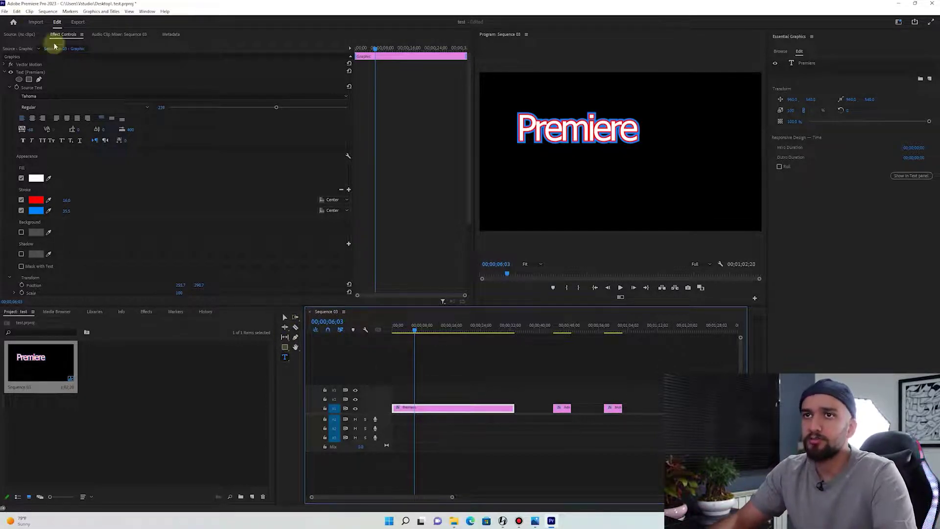
# Draw a new text box below the title, then delete the empty text layer
pyautogui.click(663, 215)
pyautogui.moveTo(547, 202); pyautogui.dragTo(654, 216)
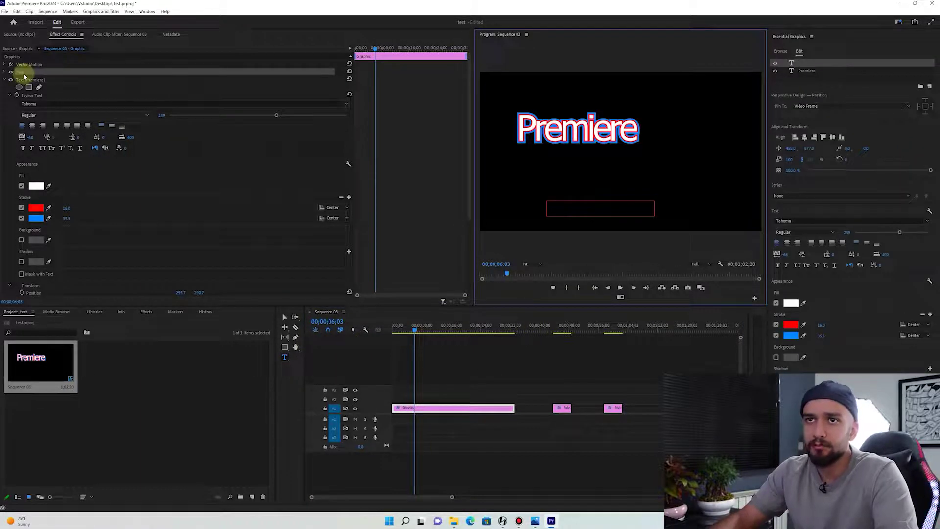
pyautogui.click(23, 79)
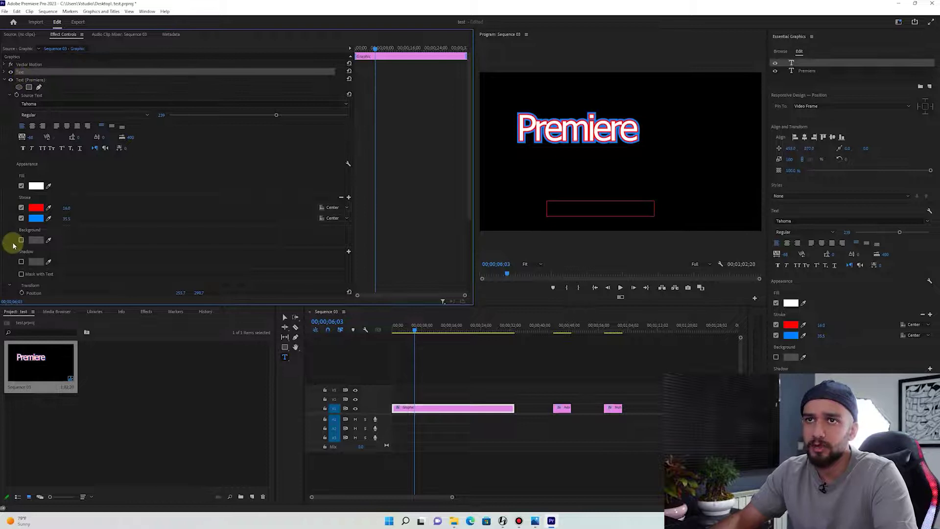
pyautogui.press('Delete')
# Draw a grey rectangle over the Premiere title with the Rectangle tool
pyautogui.click(416, 410)
pyautogui.click(284, 349)
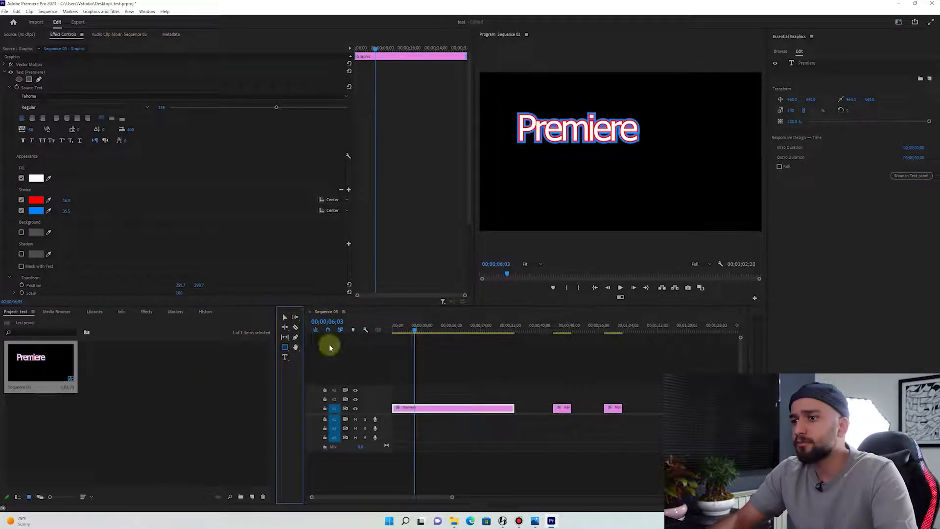
pyautogui.moveTo(510, 105); pyautogui.dragTo(653, 150)
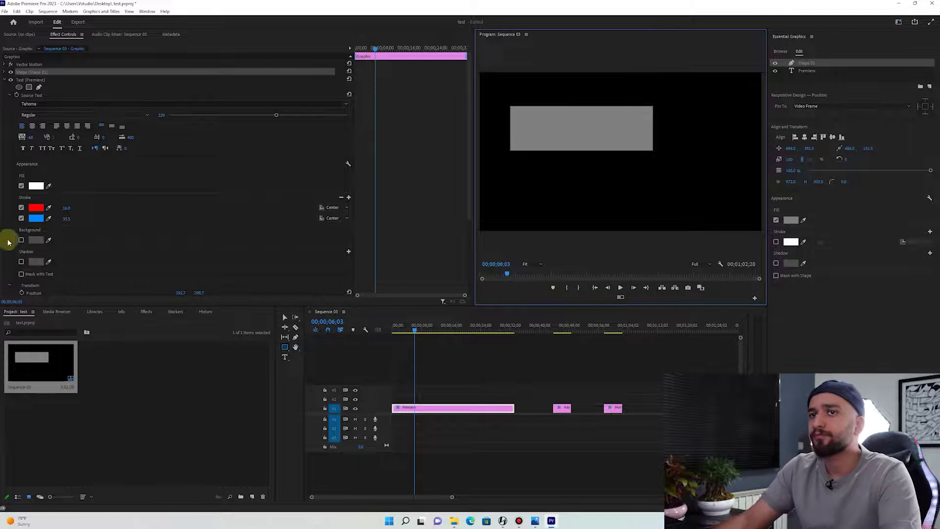
# Select the Premiere text layer and collapse its properties
pyautogui.click(26, 72)
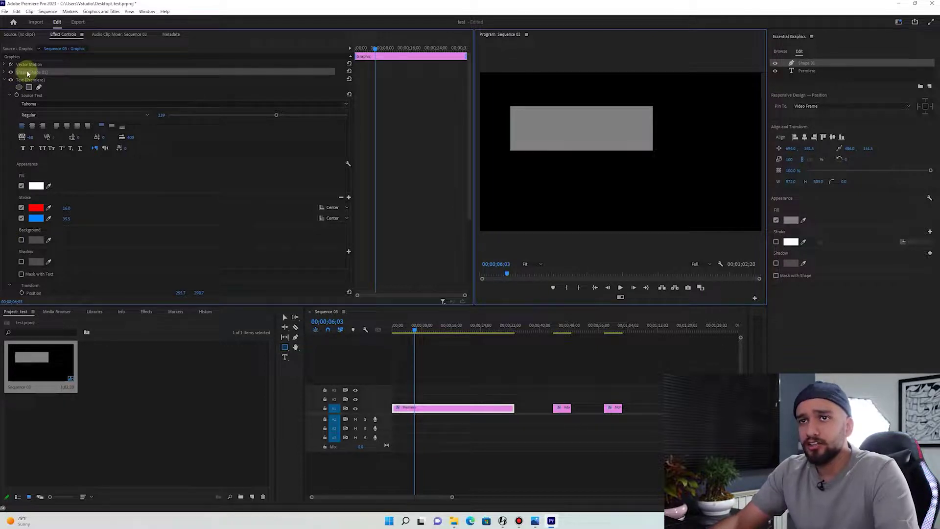
pyautogui.click(23, 80)
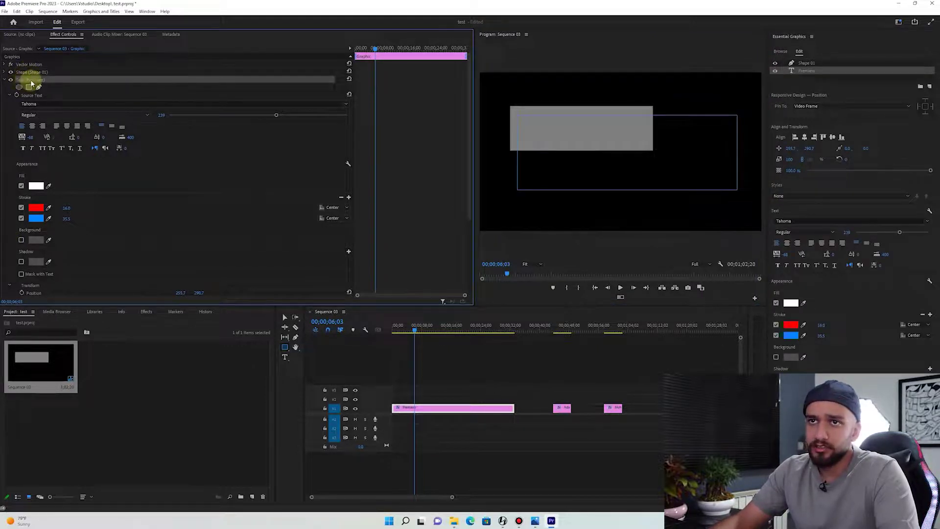
pyautogui.click(5, 80)
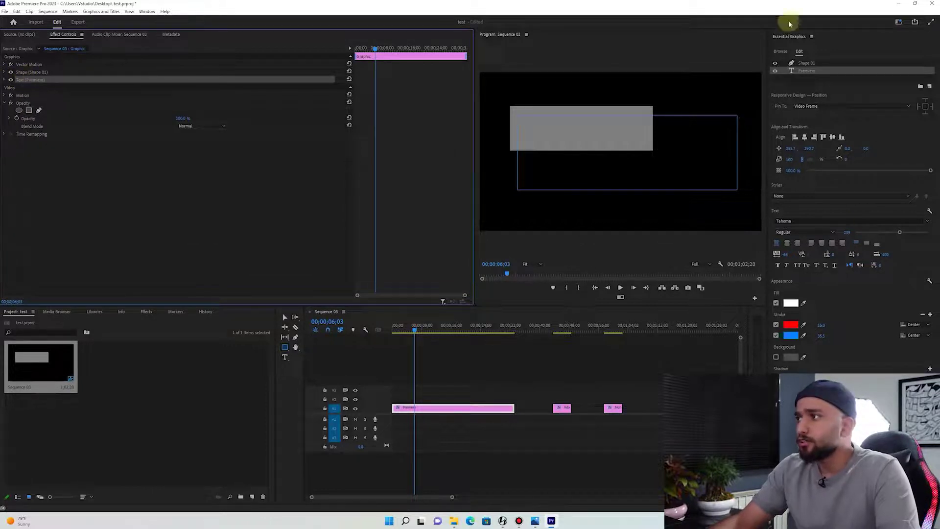
# Select Shape 01 and turn on Mask with Shape so the title shows through
pyautogui.click(805, 63)
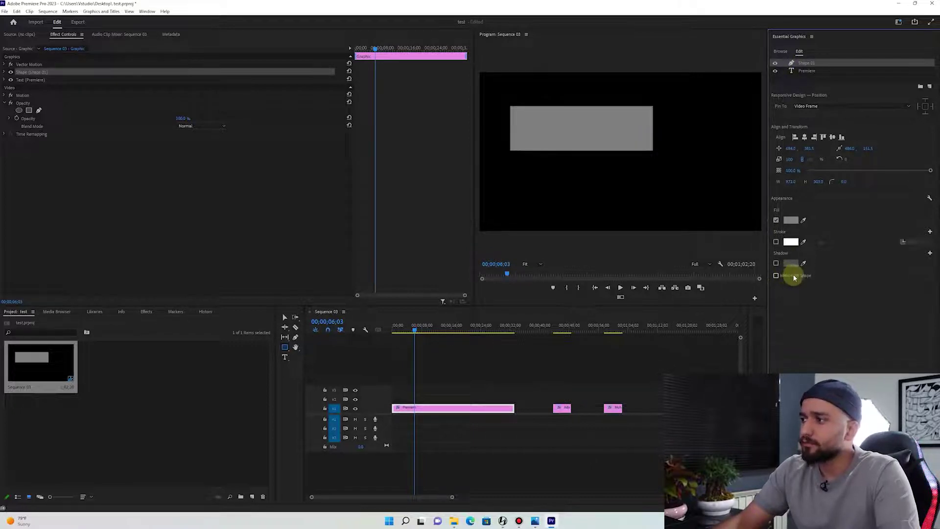
pyautogui.click(803, 278)
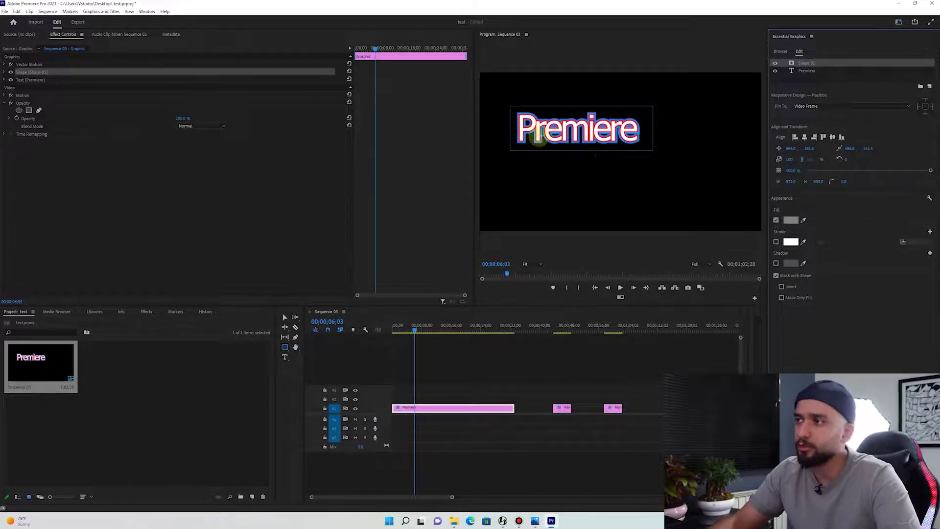
pyautogui.click(807, 72)
pyautogui.click(805, 63)
pyautogui.click(813, 71)
pyautogui.click(806, 64)
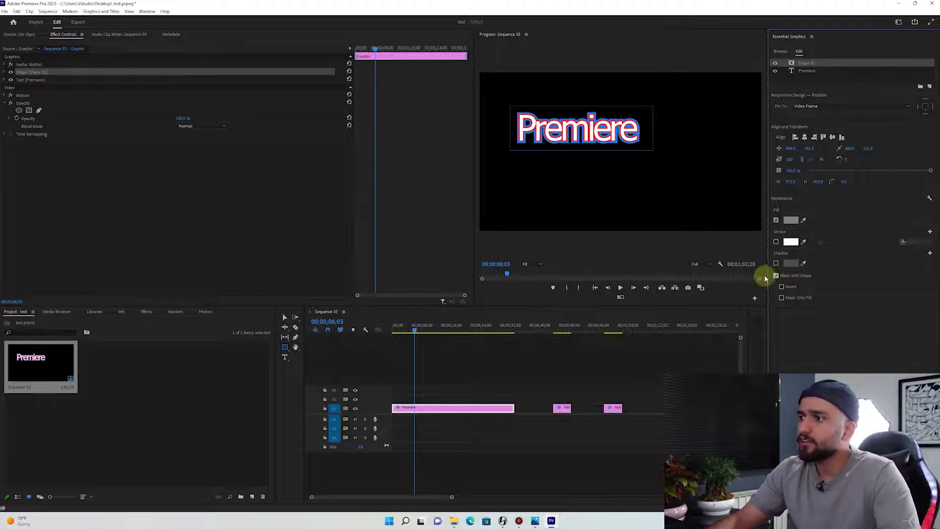
pyautogui.click(424, 411)
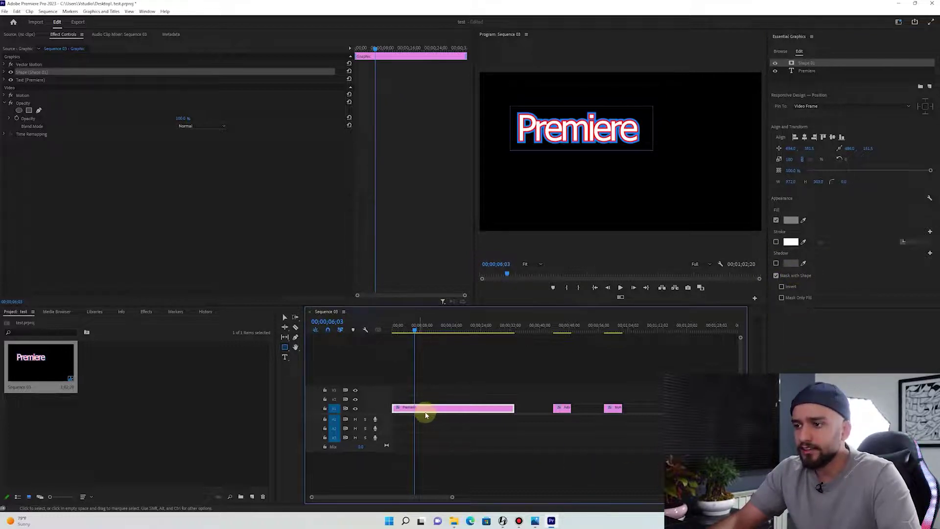
# Move the Premiere text layer's position up so the title sits out of frame
pyautogui.click(810, 71)
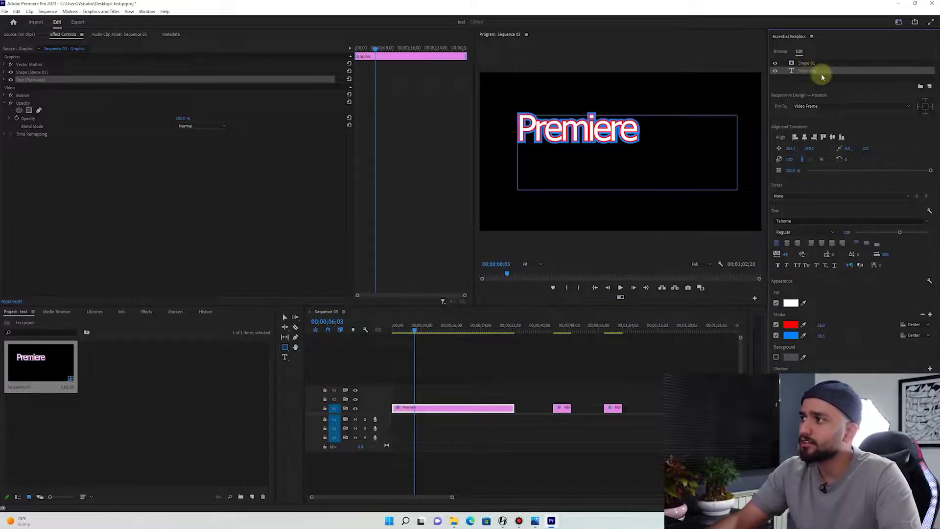
pyautogui.click(5, 81)
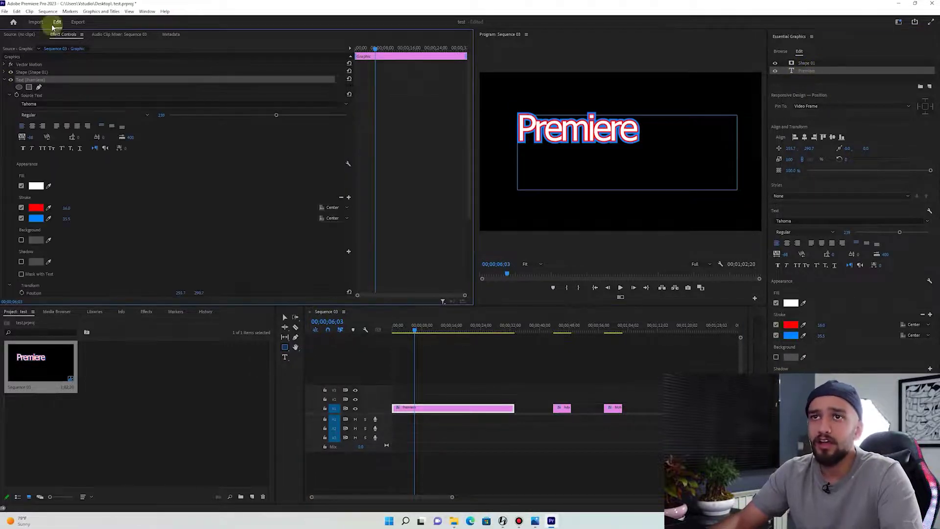
pyautogui.scroll(-2, 95, 211)
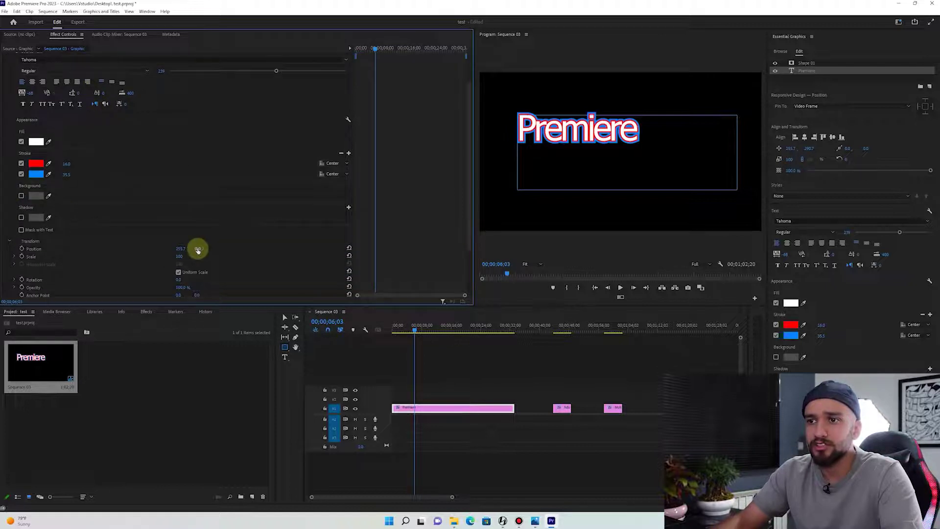
pyautogui.moveTo(199, 248)
pyautogui.mouseDown()
pyautogui.moveTo(161, 248)
pyautogui.moveTo(201, 249)
pyautogui.moveTo(218, 334)
pyautogui.mouseUp()
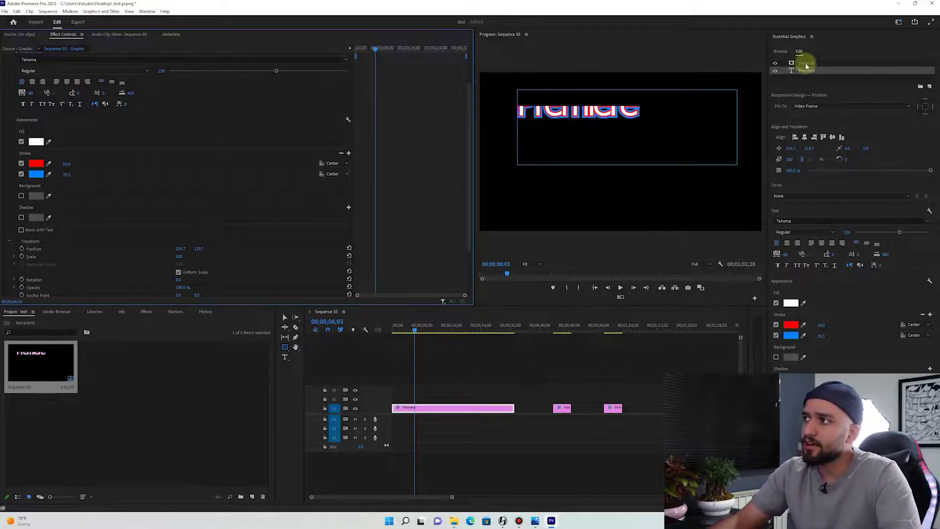
# Toggle the Shape 01 mask inversion on, then turn it back off
pyautogui.click(808, 63)
pyautogui.click(783, 288)
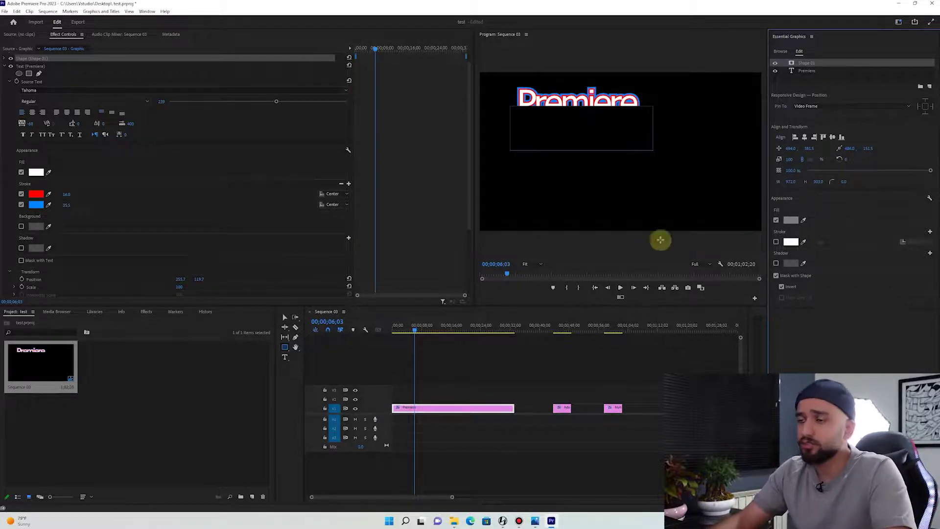
pyautogui.click(471, 409)
pyautogui.click(782, 287)
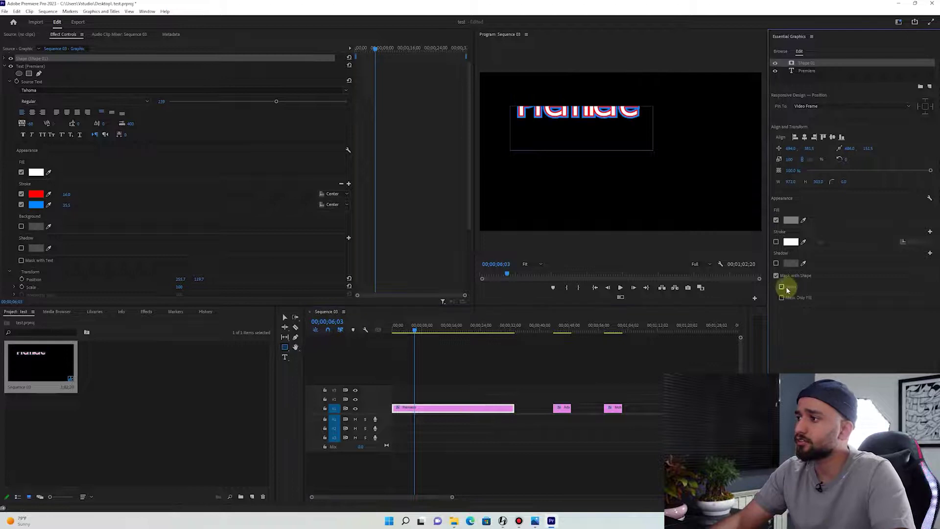
# Add two Position keyframes so the title slides up into the mask, then play it back
pyautogui.moveTo(199, 280); pyautogui.dragTo(230, 279)
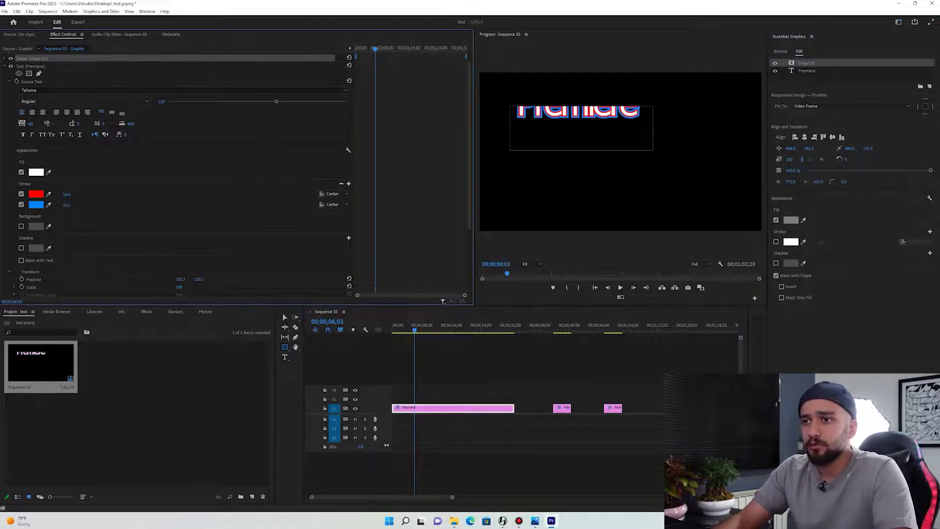
pyautogui.click(22, 278)
pyautogui.moveTo(199, 278); pyautogui.dragTo(235, 279)
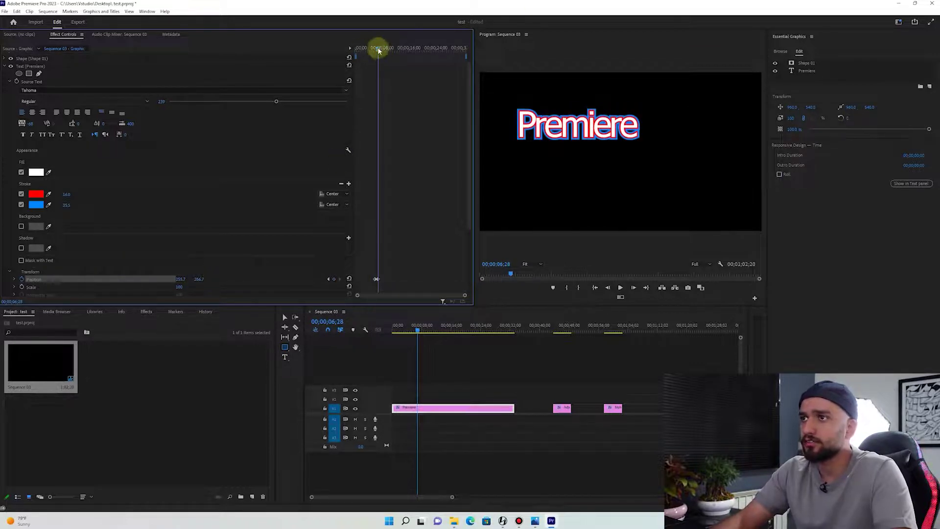
pyautogui.moveTo(379, 51); pyautogui.dragTo(372, 47)
pyautogui.press('space')
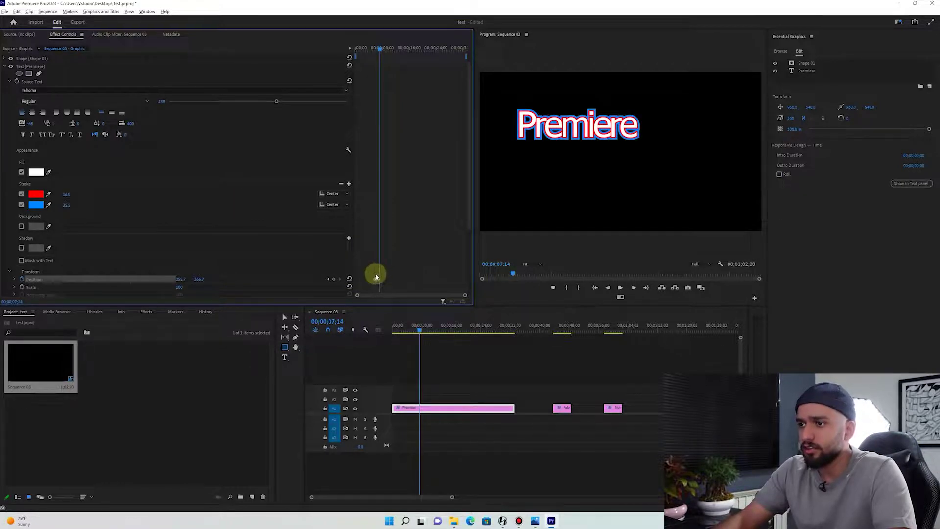
# Give the title's Position keyframe Bezier temporal interpolation and scrub through to review the easing
pyautogui.scroll(-1, 375, 277)
pyautogui.scroll(-1, 378, 279)
pyautogui.scroll(3, 384, 263)
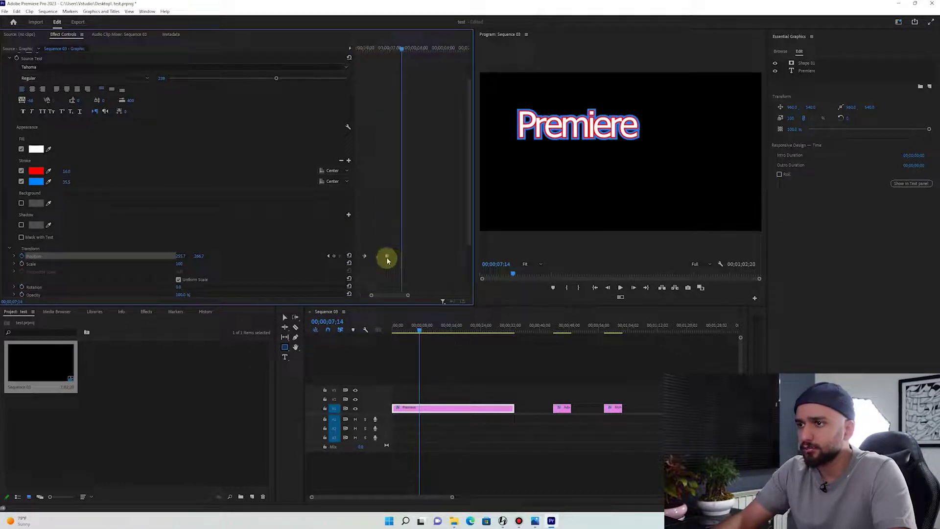
pyautogui.rightClick(386, 257)
pyautogui.moveTo(409, 331)
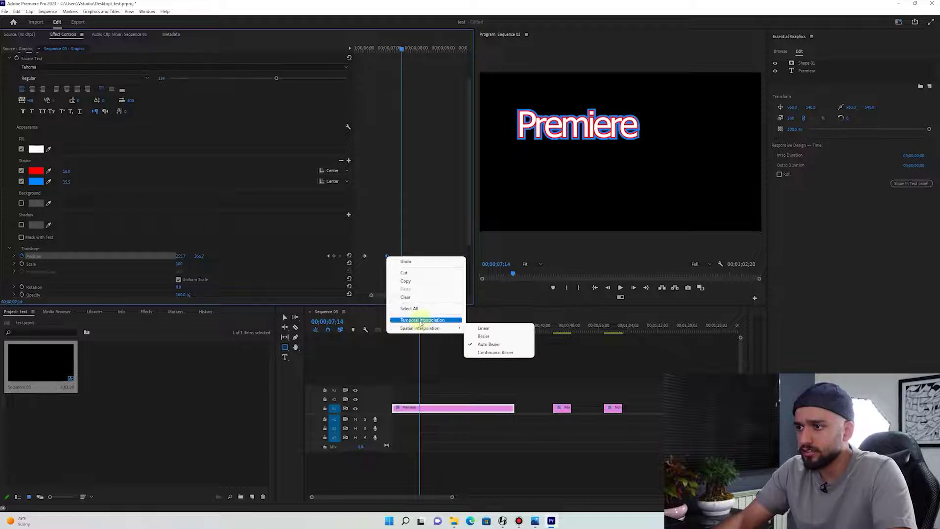
pyautogui.click(489, 352)
pyautogui.click(366, 48)
pyautogui.moveTo(365, 47)
pyautogui.mouseDown()
pyautogui.moveTo(395, 255)
pyautogui.moveTo(369, 194)
pyautogui.mouseUp()
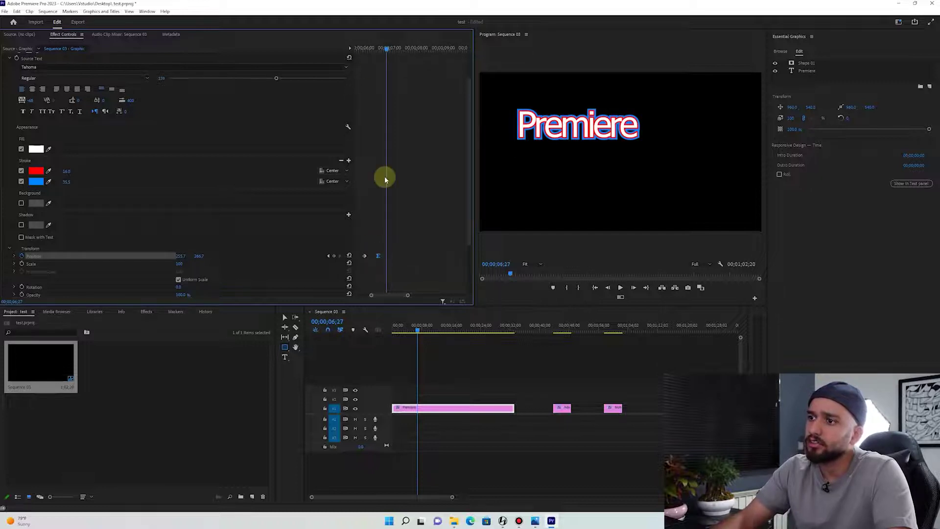
pyautogui.moveTo(362, 47); pyautogui.dragTo(406, 48)
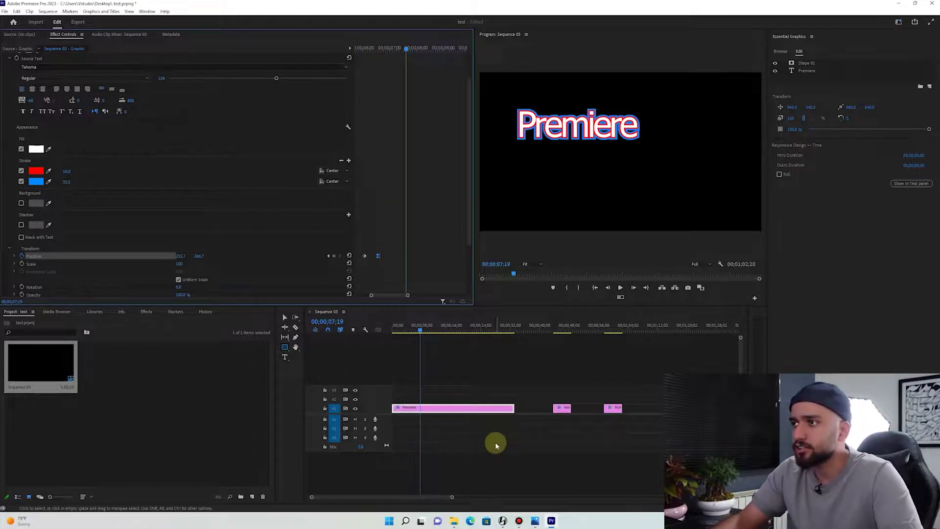
# Delete the Shape 01 mask layer from the Premiere title clip
pyautogui.click(486, 376)
pyautogui.press('-')
pyautogui.press('-')
pyautogui.press('-')
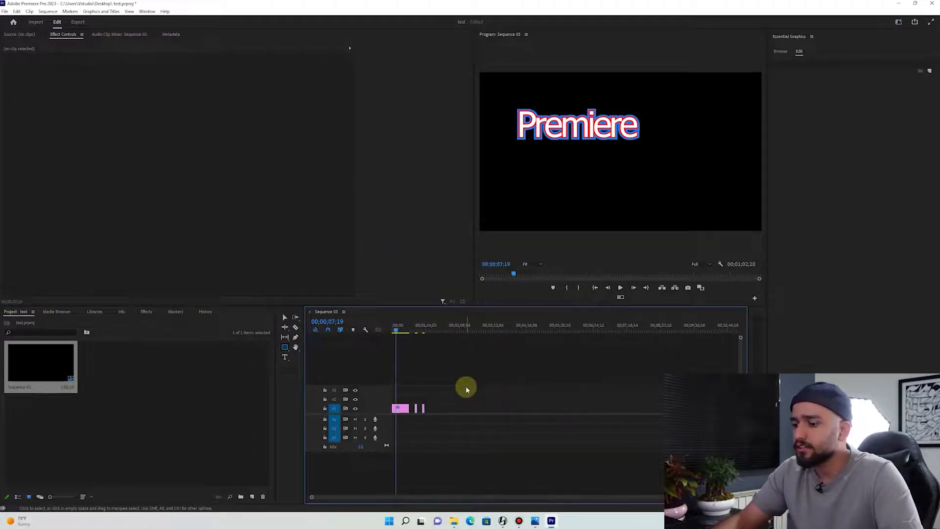
pyautogui.press('=')
pyautogui.click(411, 408)
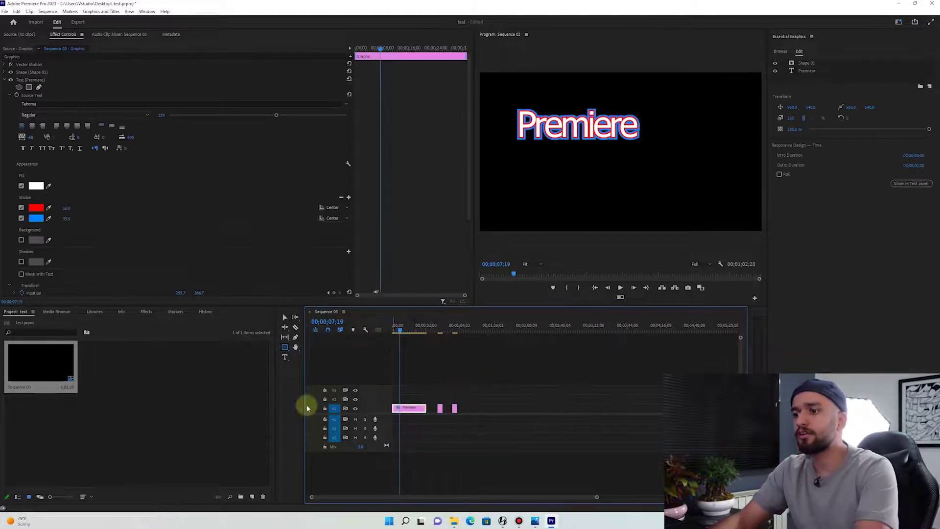
pyautogui.click(28, 81)
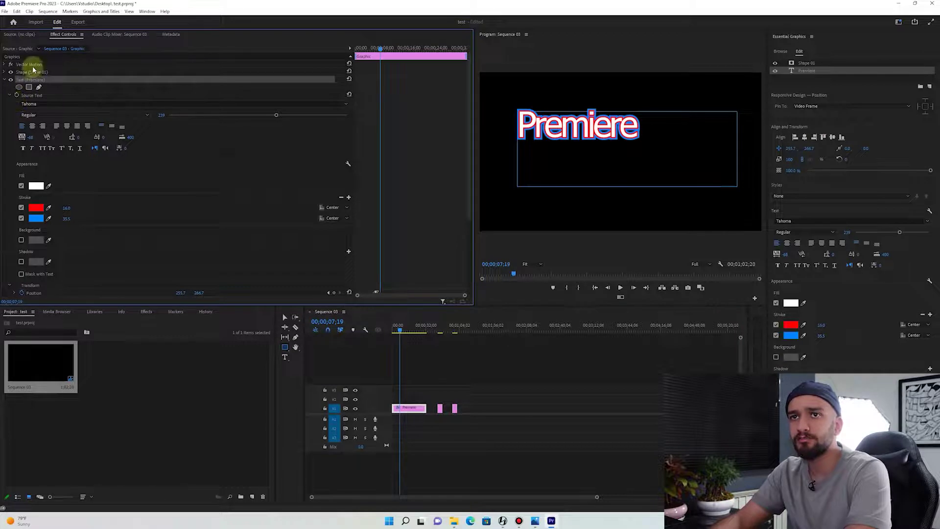
pyautogui.click(30, 73)
pyautogui.press('Delete')
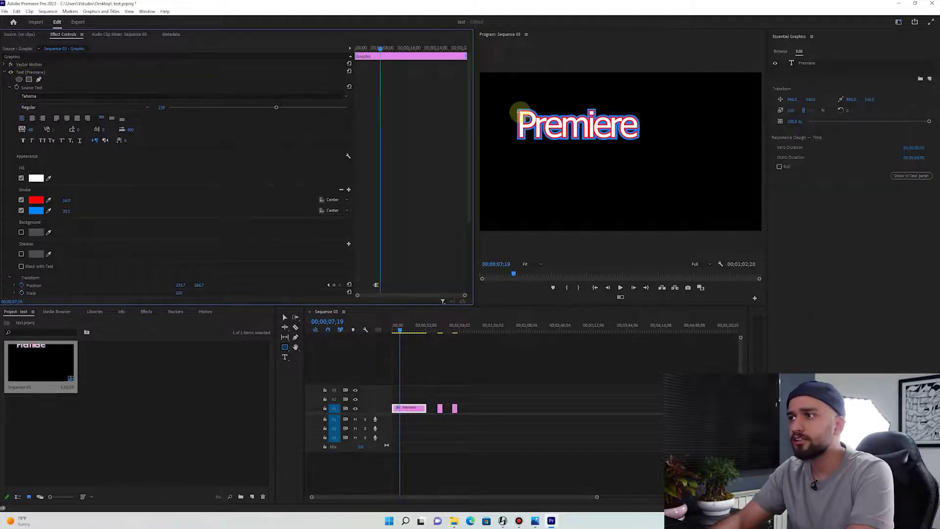
# Delete the two short clips after the title and lengthen the Premiere title clip
pyautogui.moveTo(431, 394)
pyautogui.mouseDown()
pyautogui.moveTo(470, 419)
pyautogui.moveTo(504, 408)
pyautogui.mouseUp()
pyautogui.press('Delete')
pyautogui.click(424, 325)
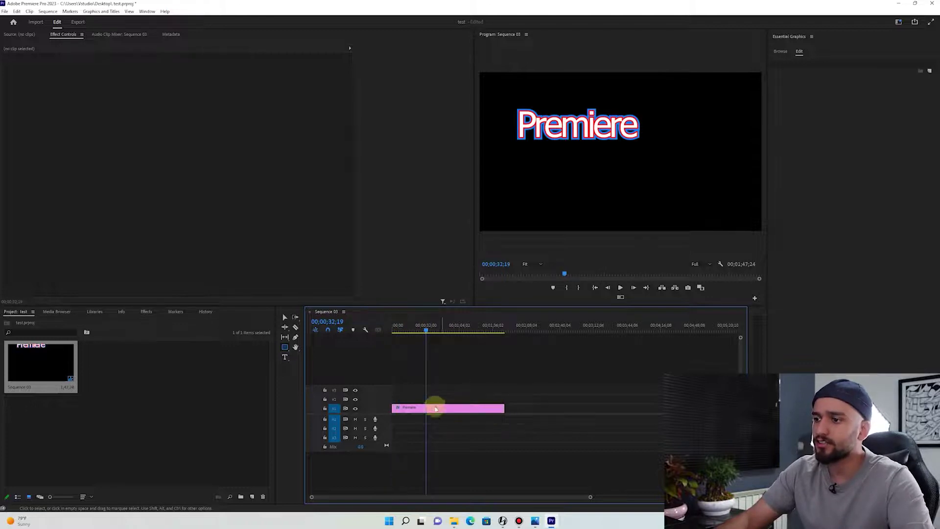
pyautogui.click(434, 408)
# Add an 'Adobe' text box at the upper right with font size about 130
pyautogui.click(284, 357)
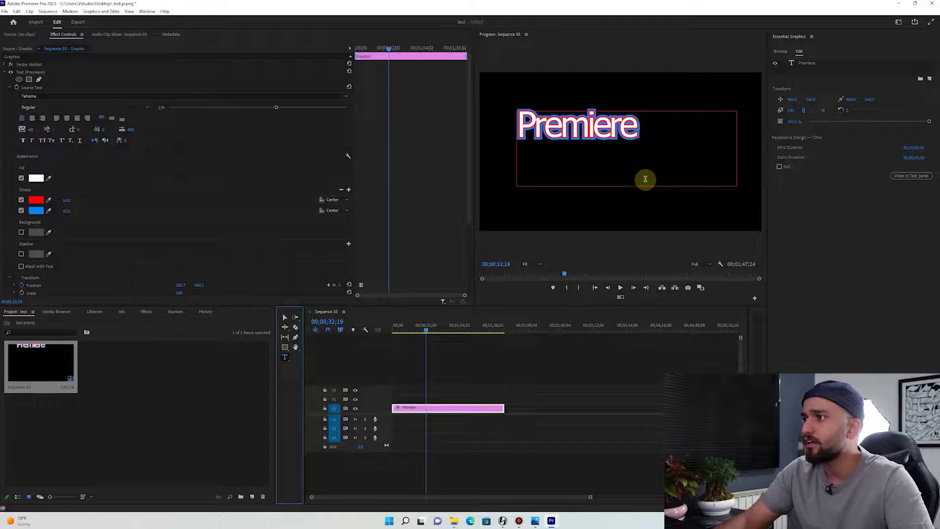
pyautogui.click(725, 123)
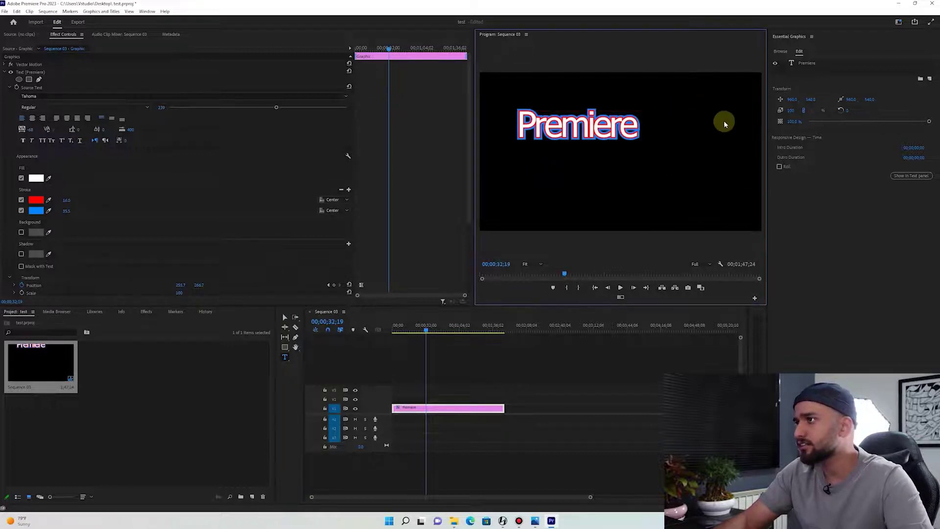
pyautogui.moveTo(743, 123); pyautogui.dragTo(743, 120)
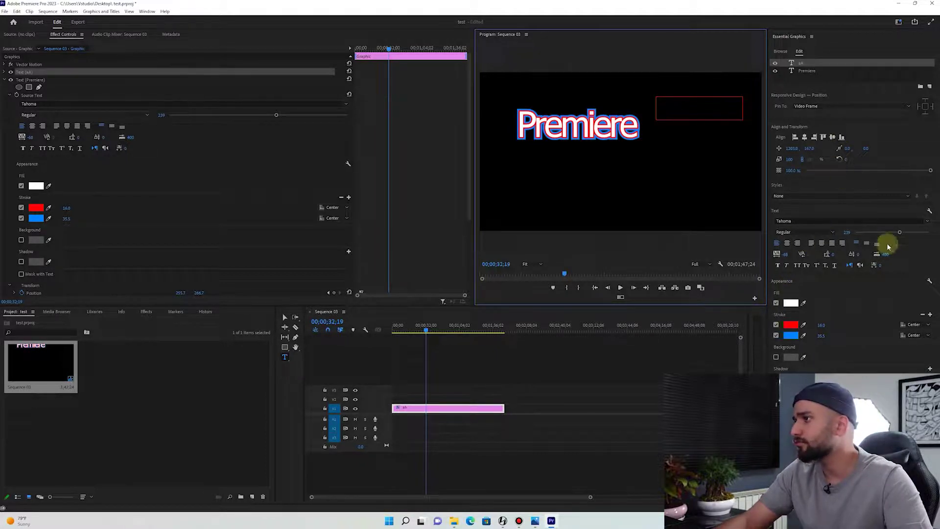
pyautogui.moveTo(900, 235); pyautogui.dragTo(883, 235)
pyautogui.write('Adobe')
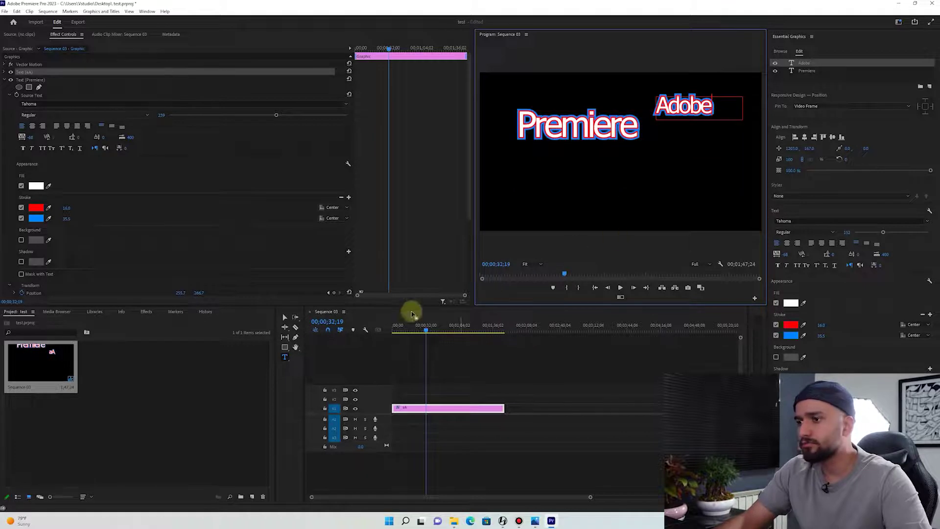
# Add a 'Pro' text layer above Premiere with an enlarged font size
pyautogui.click(715, 147)
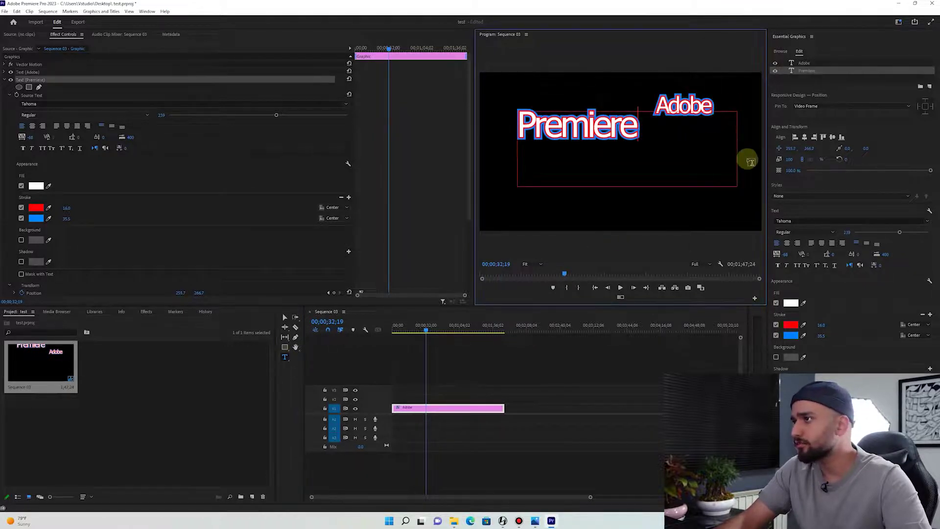
pyautogui.click(576, 87)
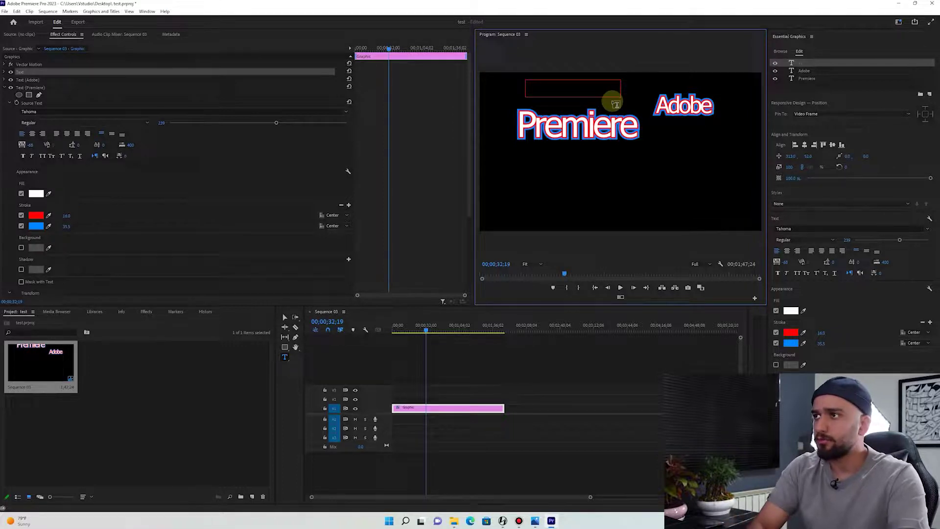
pyautogui.click(880, 244)
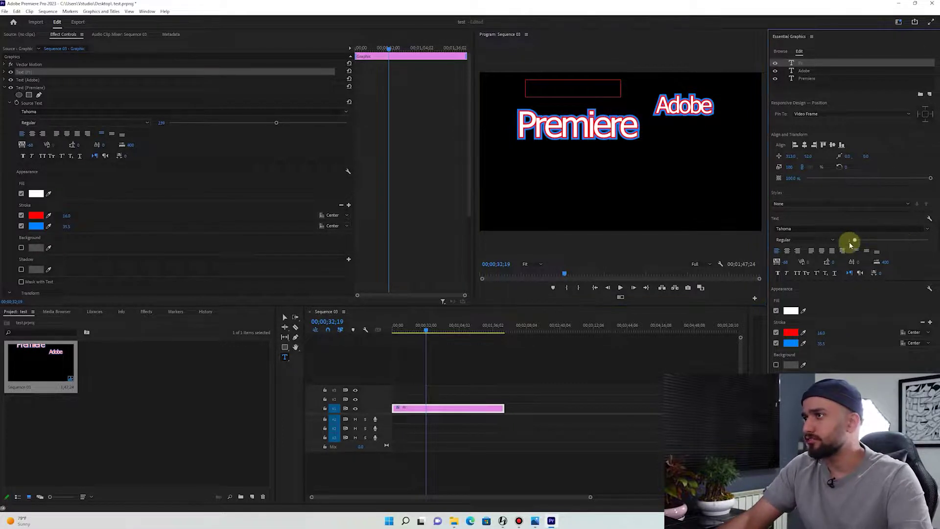
pyautogui.moveTo(889, 241); pyautogui.dragTo(881, 242)
pyautogui.click(574, 175)
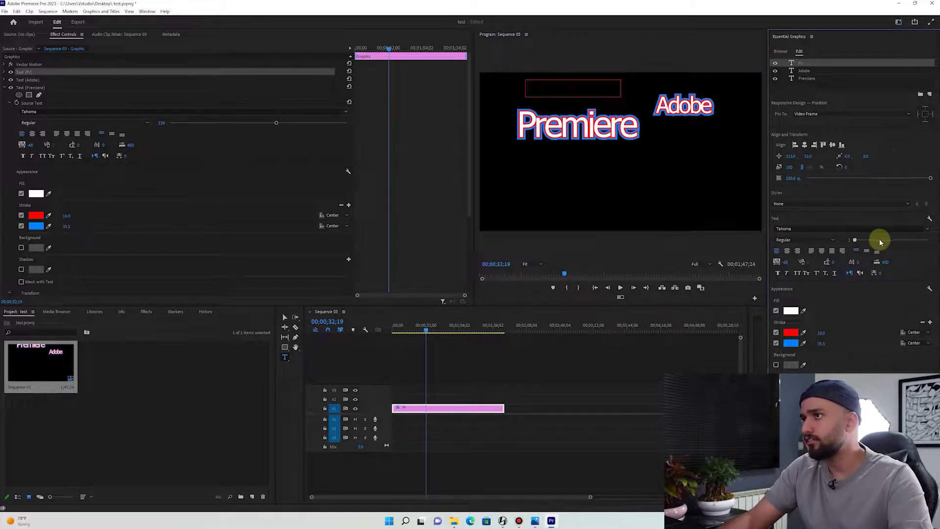
pyautogui.write('Pr')
pyautogui.click(548, 86)
pyautogui.write('o')
pyautogui.click(428, 414)
pyautogui.click(429, 414)
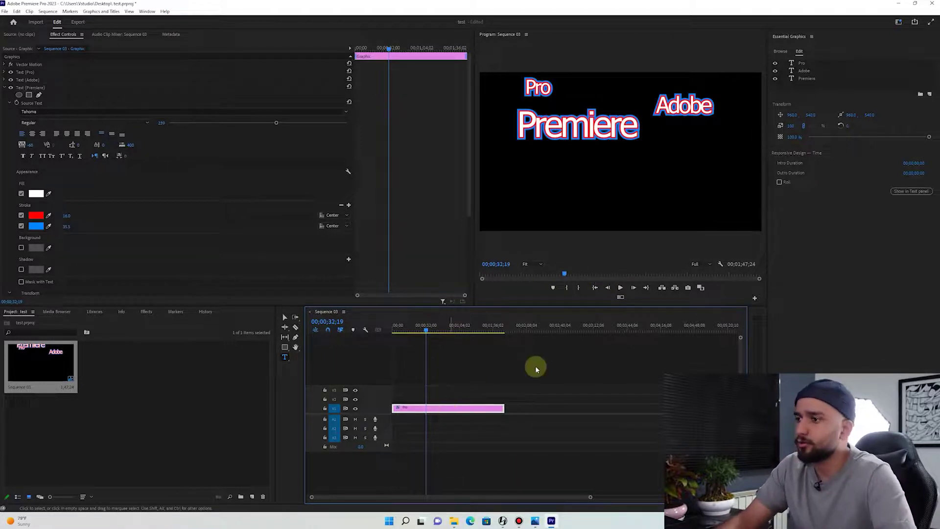
# Select the Premiere, Pro and Adobe text layers and rearrange them in the frame
pyautogui.click(804, 78)
pyautogui.keyDown('shift'); pyautogui.click(806, 64); pyautogui.keyUp('shift')
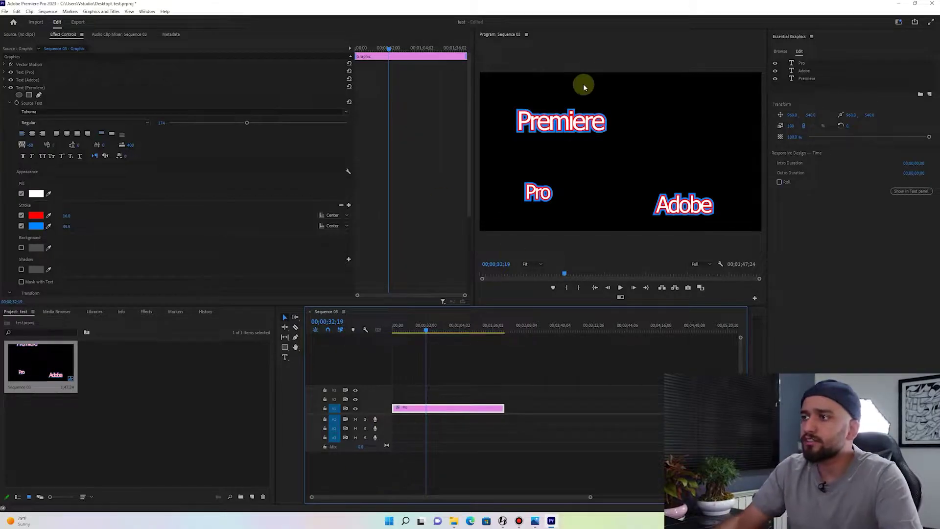
pyautogui.click(570, 117)
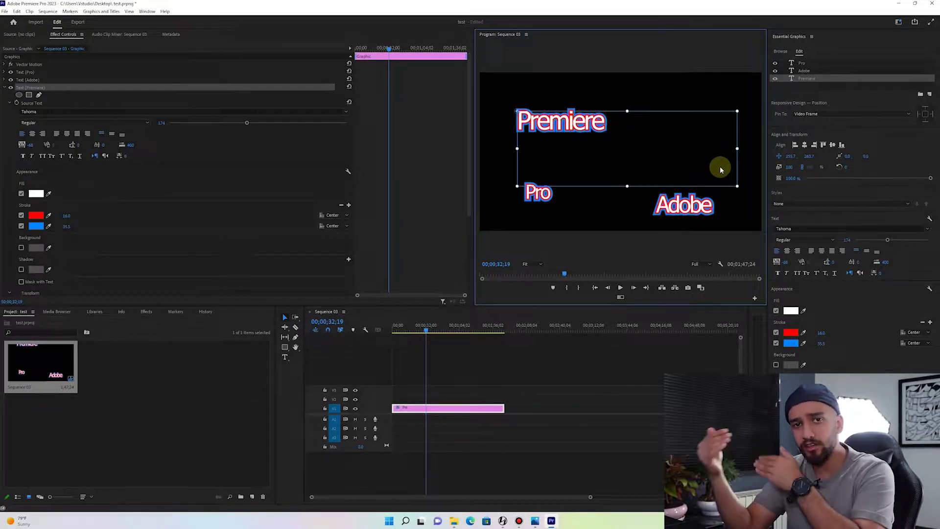
# Shrink the Premiere and Pro text boxes to fit their words and select all three layers
pyautogui.moveTo(737, 186); pyautogui.dragTo(610, 133)
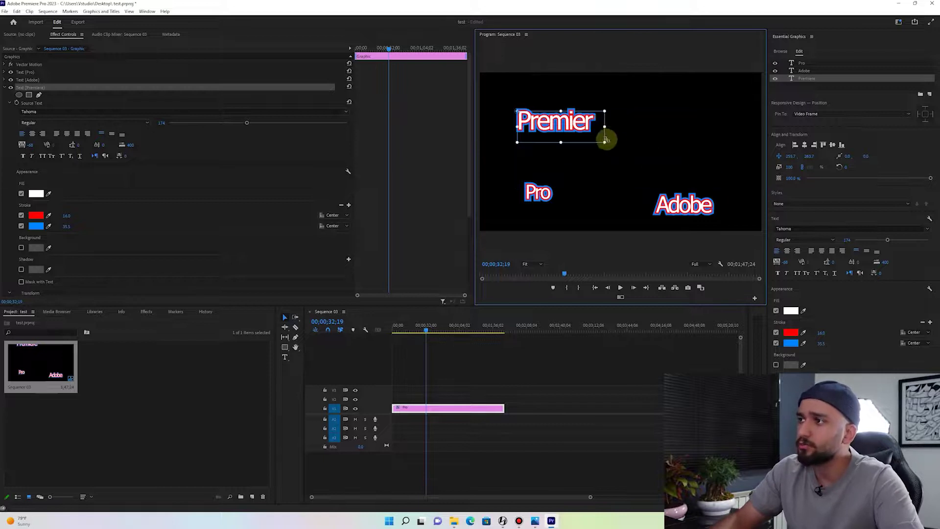
pyautogui.click(573, 191)
pyautogui.moveTo(622, 201); pyautogui.dragTo(553, 202)
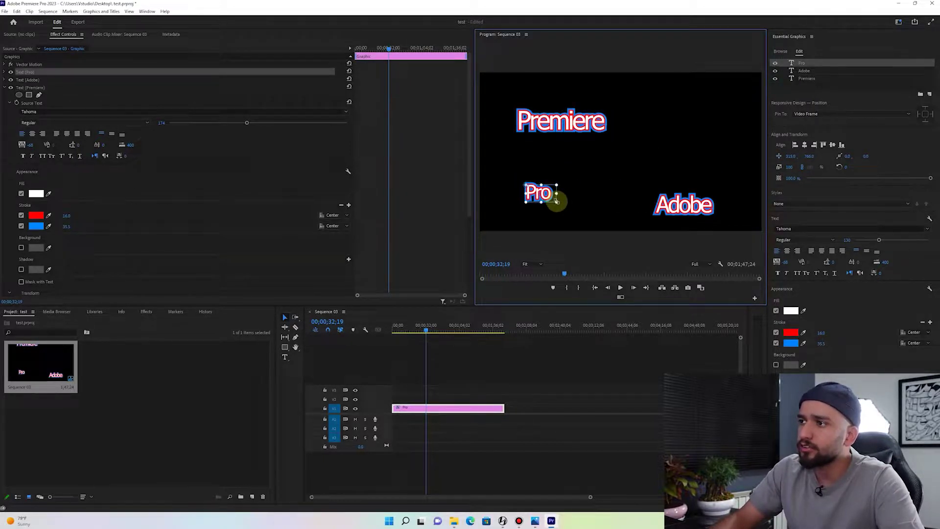
pyautogui.click(724, 214)
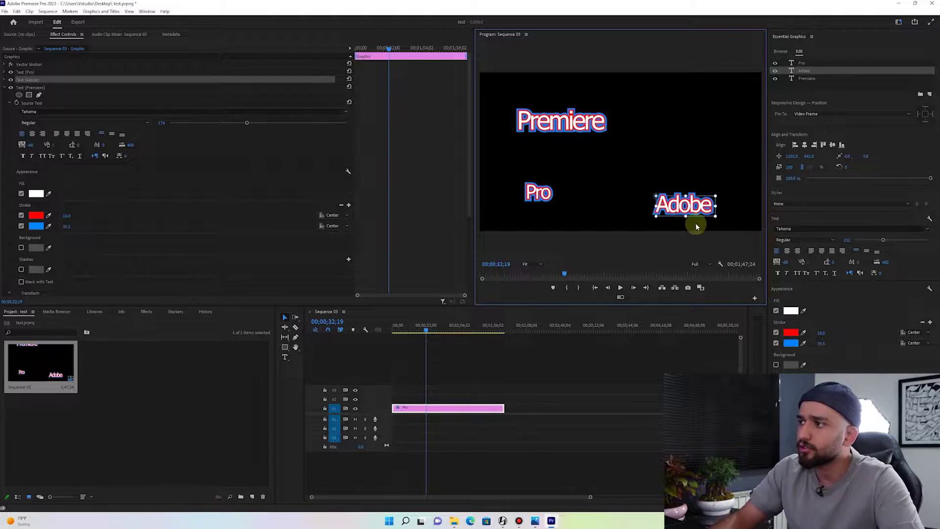
pyautogui.keyDown('shift'); pyautogui.click(573, 128); pyautogui.keyUp('shift')
pyautogui.keyDown('shift'); pyautogui.click(541, 193); pyautogui.keyUp('shift')
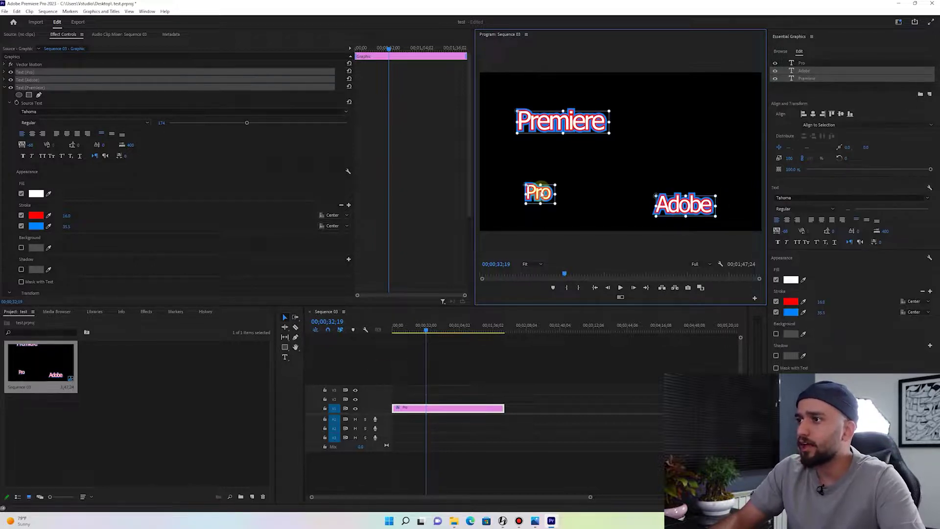
# Adjust text alignment, then bottom- and left-align the three text layers to each other
pyautogui.click(797, 221)
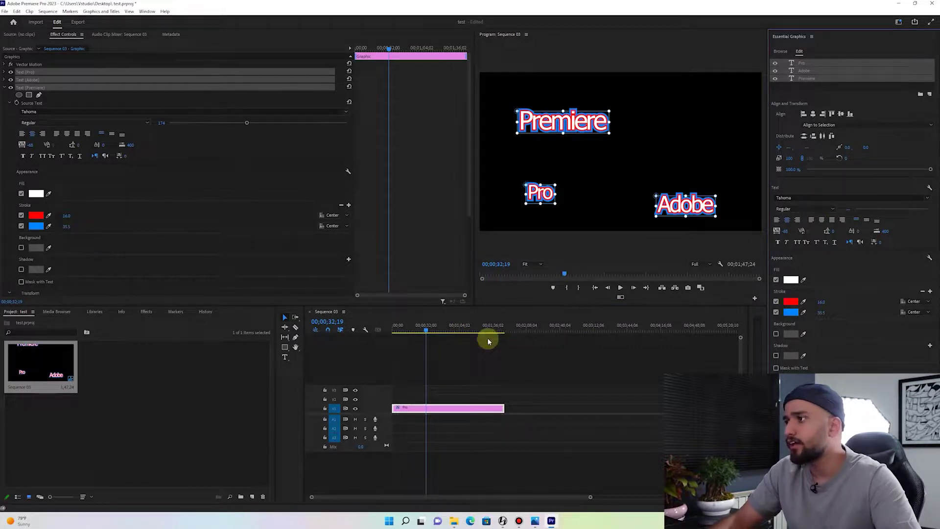
pyautogui.click(821, 90)
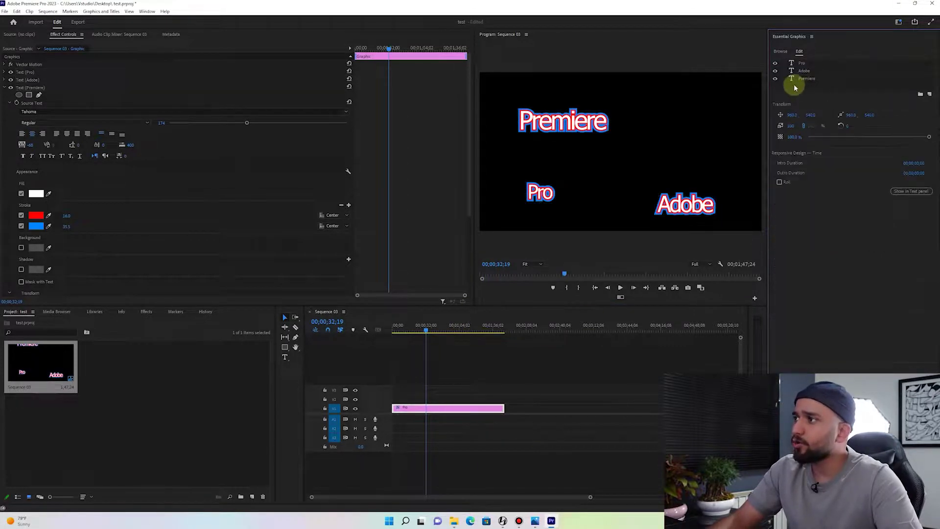
pyautogui.click(802, 79)
pyautogui.keyDown('shift'); pyautogui.click(806, 62); pyautogui.keyUp('shift')
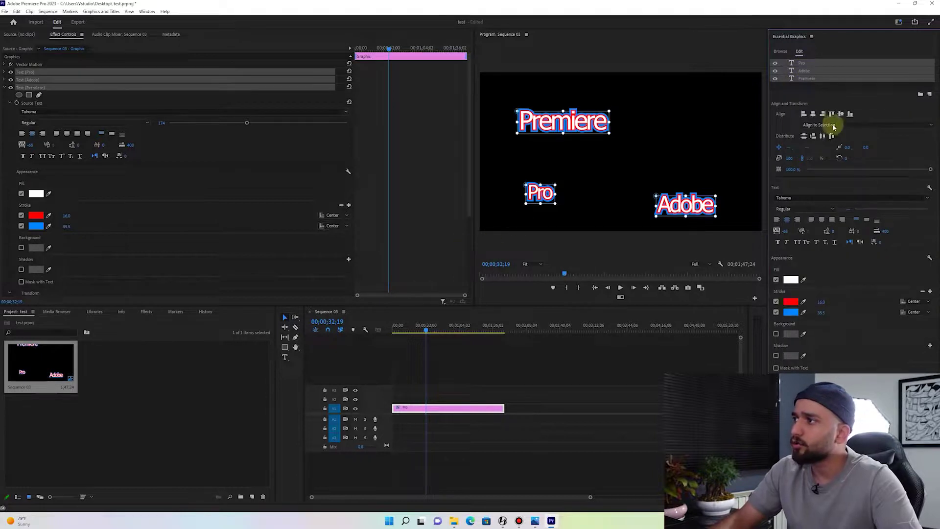
pyautogui.click(850, 114)
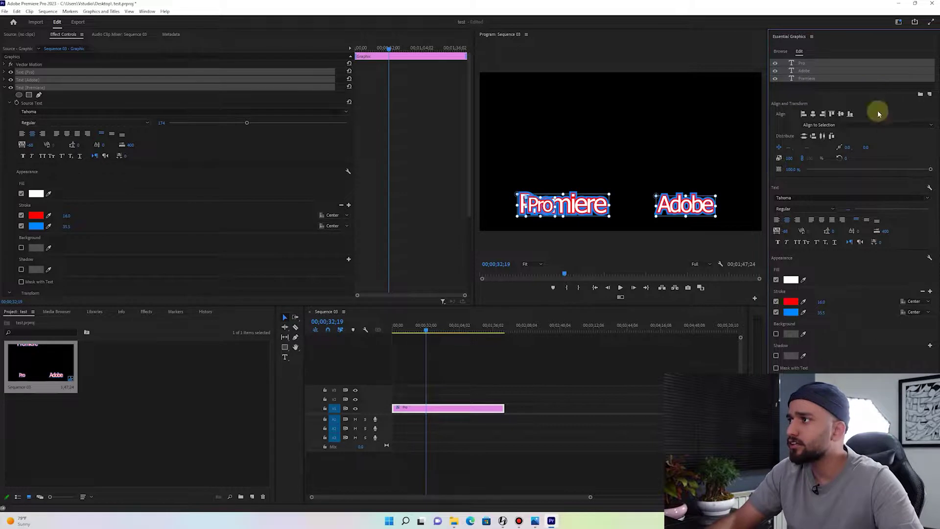
pyautogui.click(809, 115)
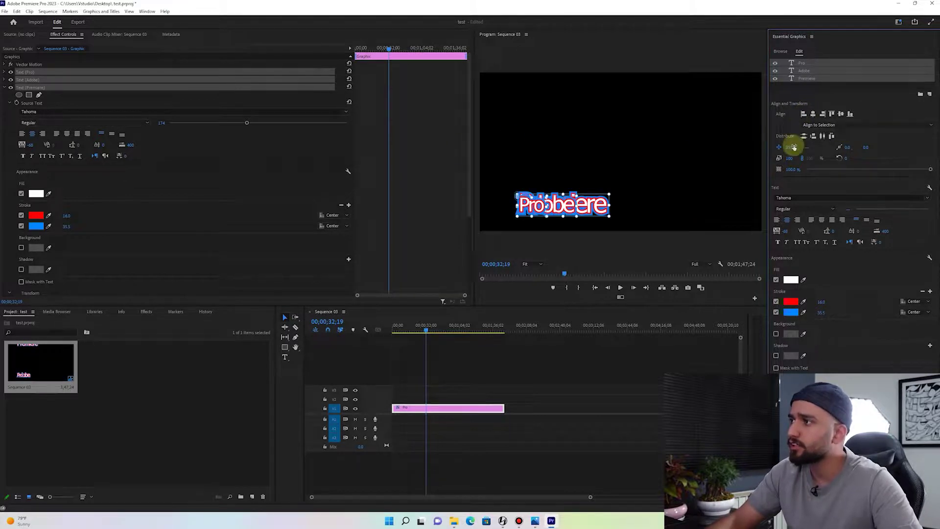
# Switch the alignment target to Video Frame
pyautogui.click(817, 133)
pyautogui.click(807, 116)
pyautogui.click(827, 127)
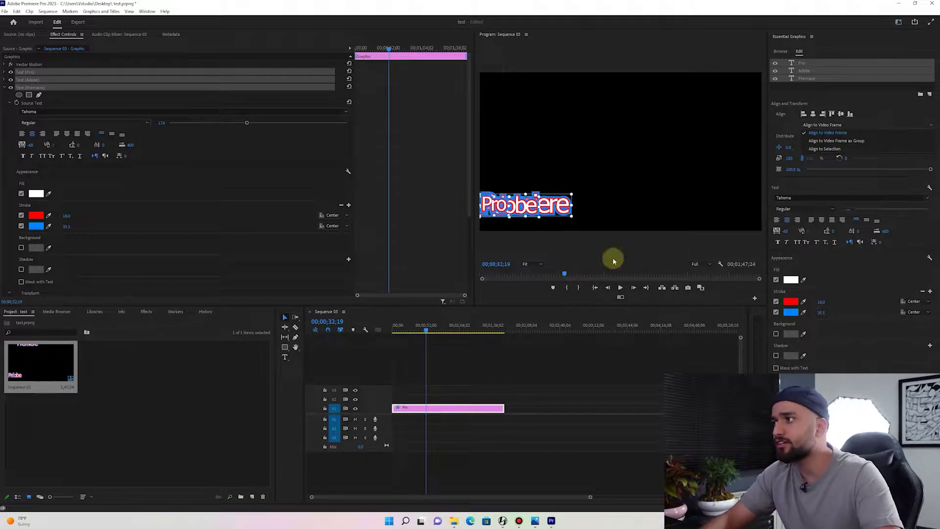
pyautogui.click(480, 444)
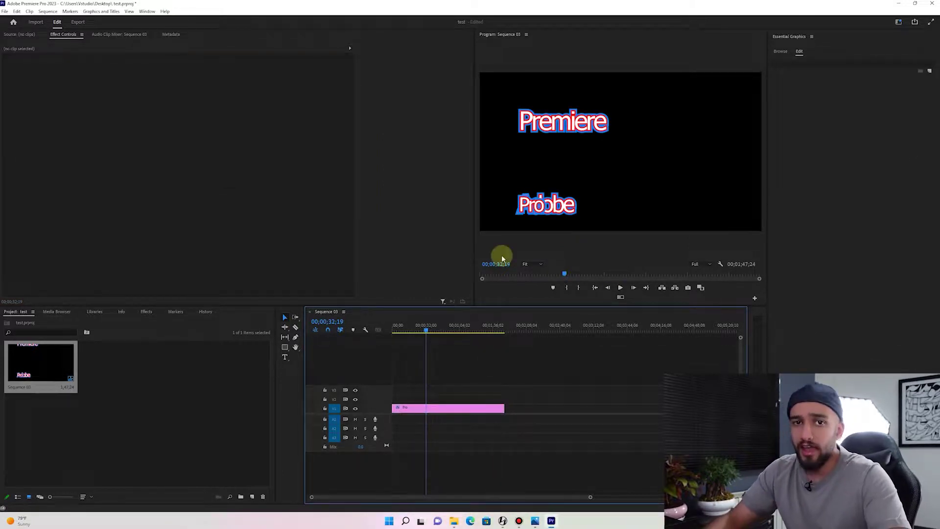
# Marquee-select the Premiere title clip in Sequence 03 and delete it
pyautogui.click(332, 431)
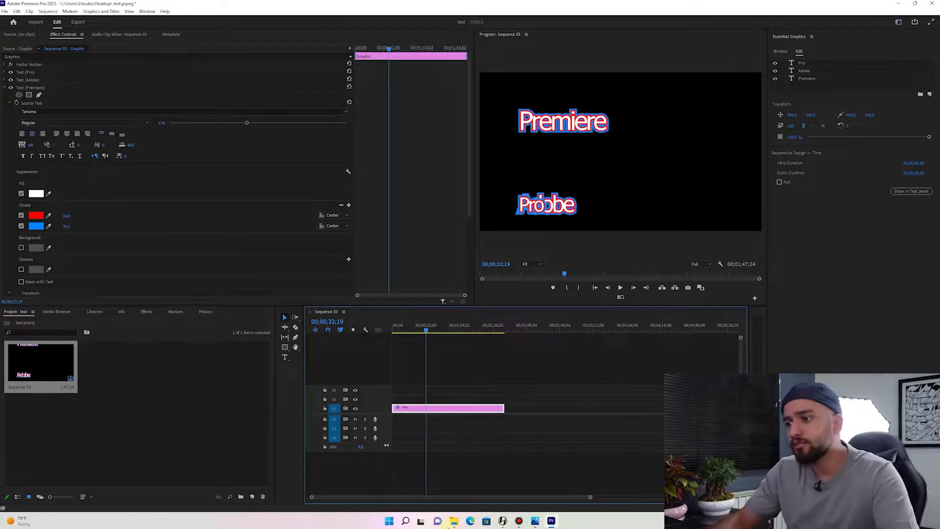
pyautogui.click(794, 37)
pyautogui.moveTo(499, 367); pyautogui.dragTo(421, 447)
pyautogui.press('Delete')
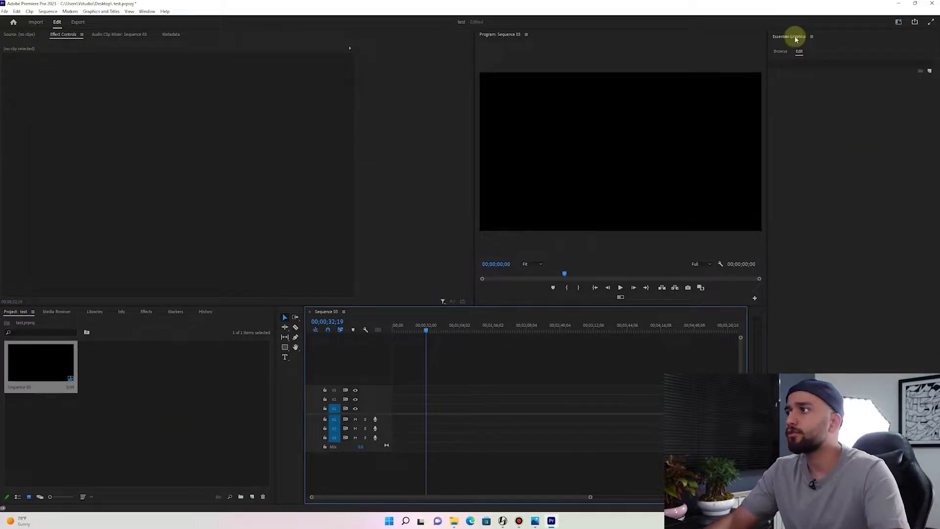
# Try the Classic Image Caption and a slate template on the timeline, undoing each
pyautogui.click(781, 51)
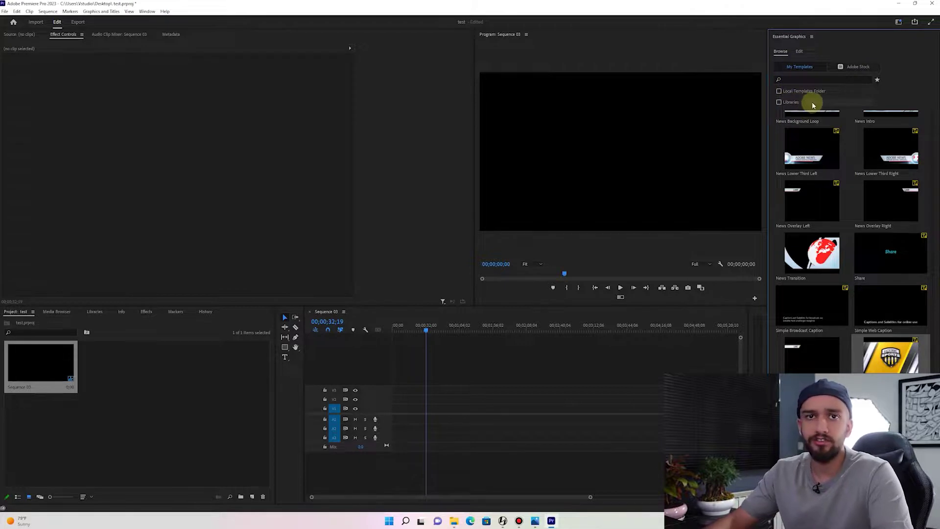
pyautogui.scroll(10, 840, 289)
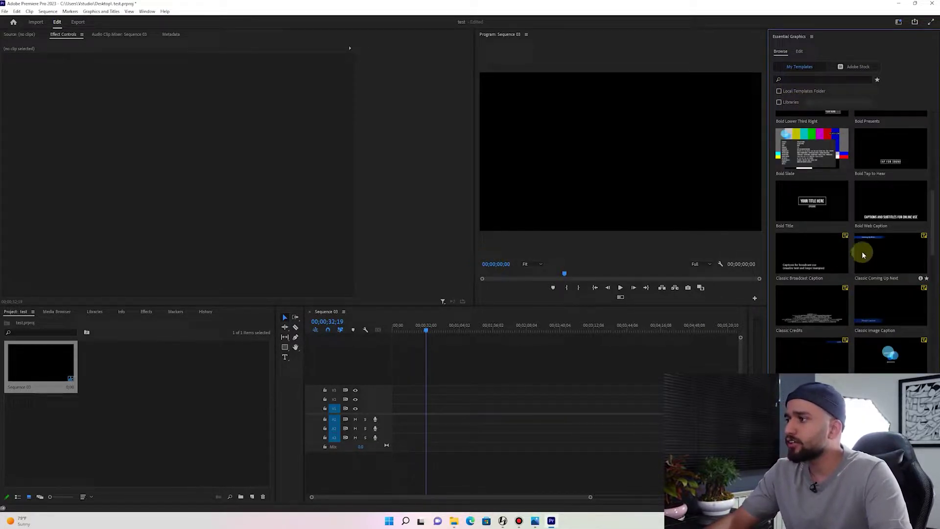
pyautogui.moveTo(870, 311); pyautogui.dragTo(641, 372)
pyautogui.moveTo(429, 411); pyautogui.dragTo(429, 411)
pyautogui.press('=')
pyautogui.press('=')
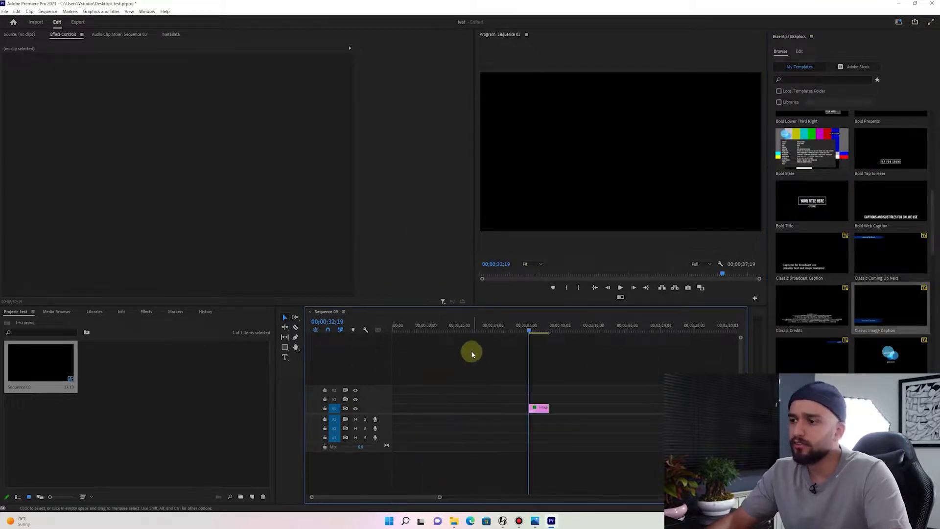
pyautogui.press('=')
pyautogui.click(574, 327)
pyautogui.hotkey('ctrl', 'z')
pyautogui.moveTo(891, 305); pyautogui.dragTo(522, 408)
pyautogui.click(533, 332)
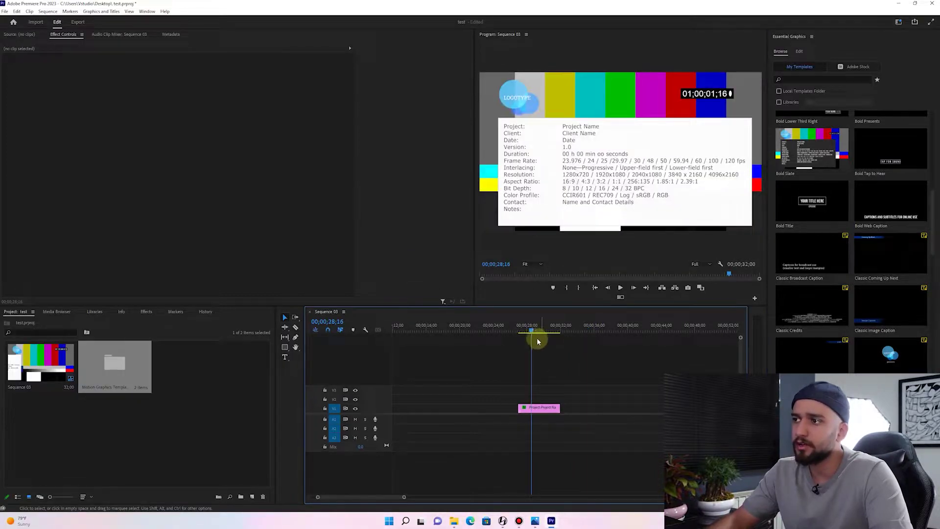
pyautogui.hotkey('ctrl', 'z')
# Drop the Classic Coming Up Next template onto Sequence 03
pyautogui.moveTo(859, 256)
pyautogui.mouseDown()
pyautogui.moveTo(508, 433)
pyautogui.moveTo(537, 412)
pyautogui.mouseUp()
pyautogui.moveTo(536, 328); pyautogui.dragTo(549, 333)
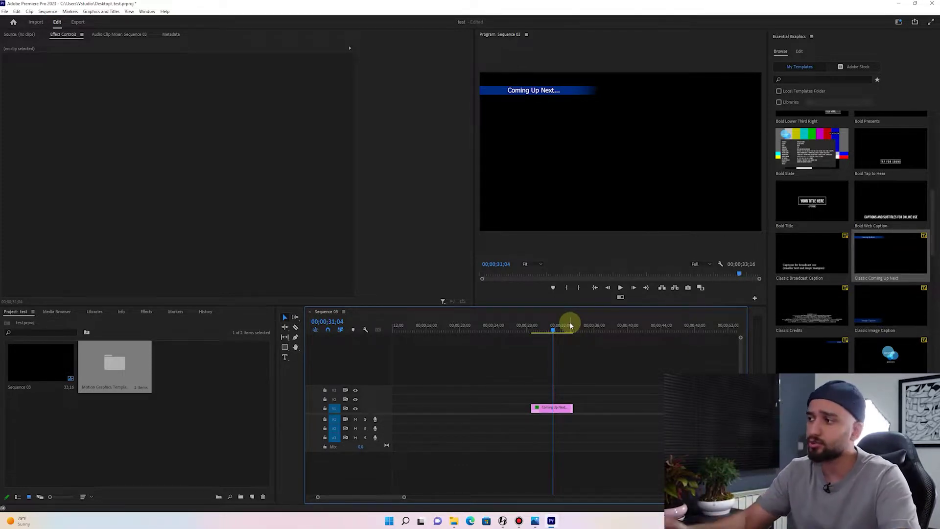
pyautogui.click(564, 408)
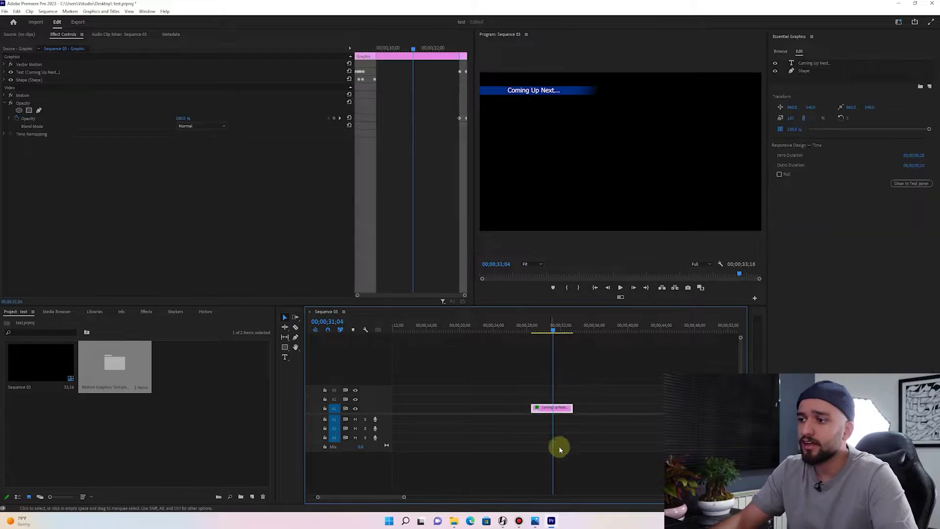
pyautogui.click(567, 377)
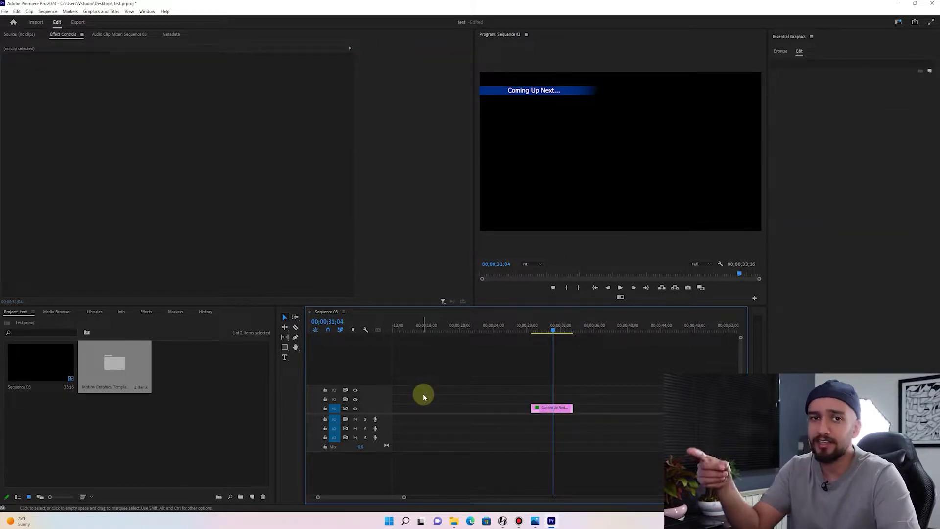